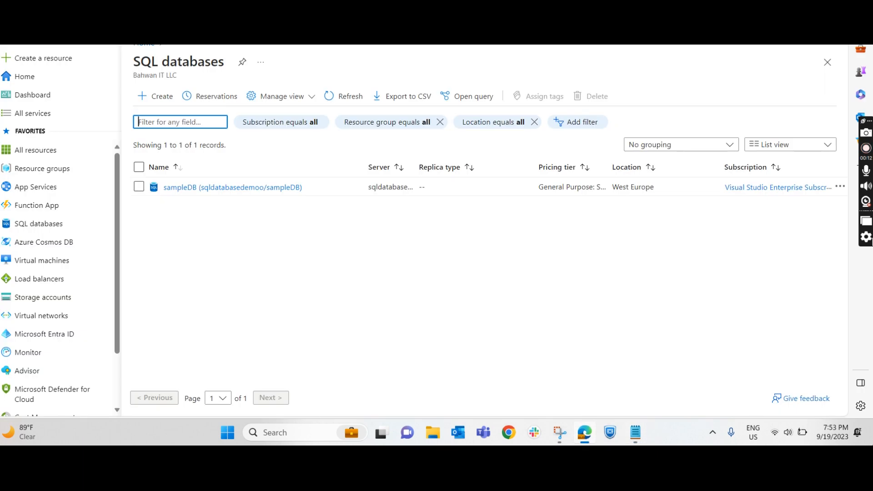
Step: Search for the SQL databases service, open it, and start creating a new SQL database
click(349, 24)
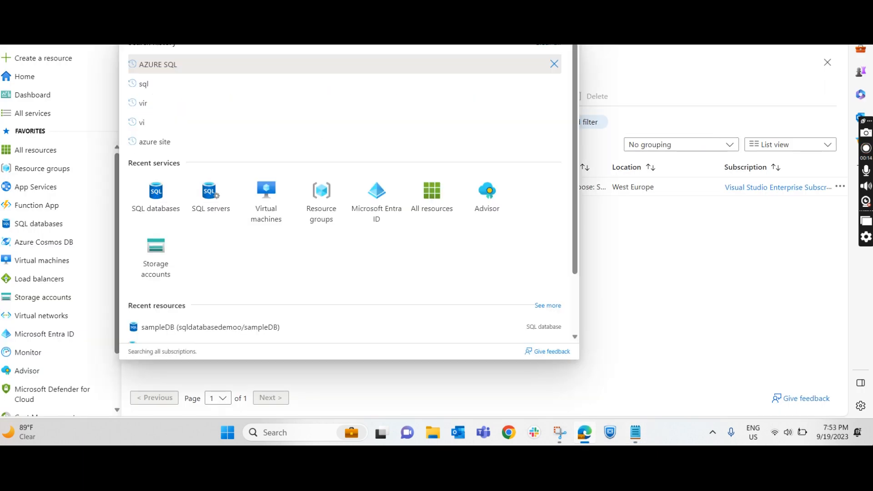
text(sq)
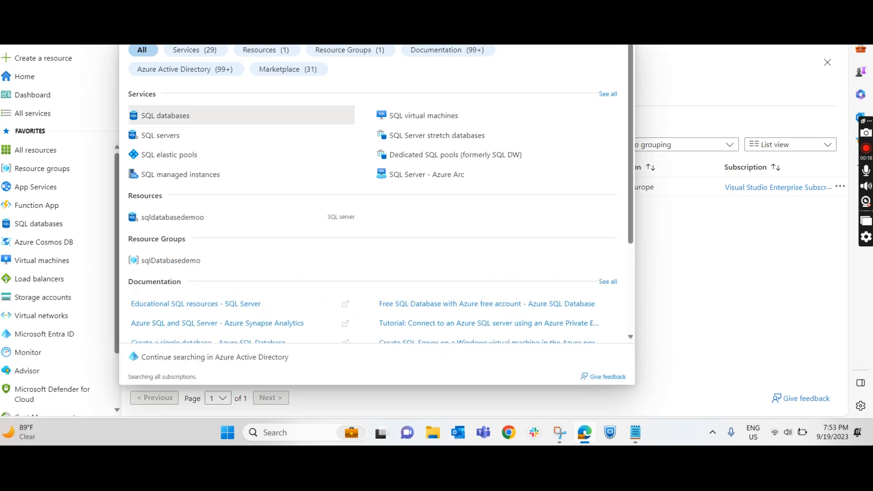
click(208, 122)
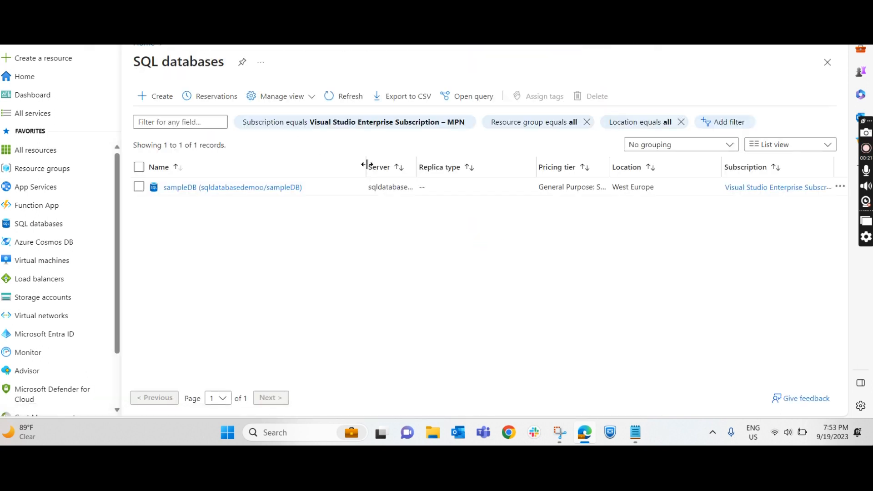
click(158, 103)
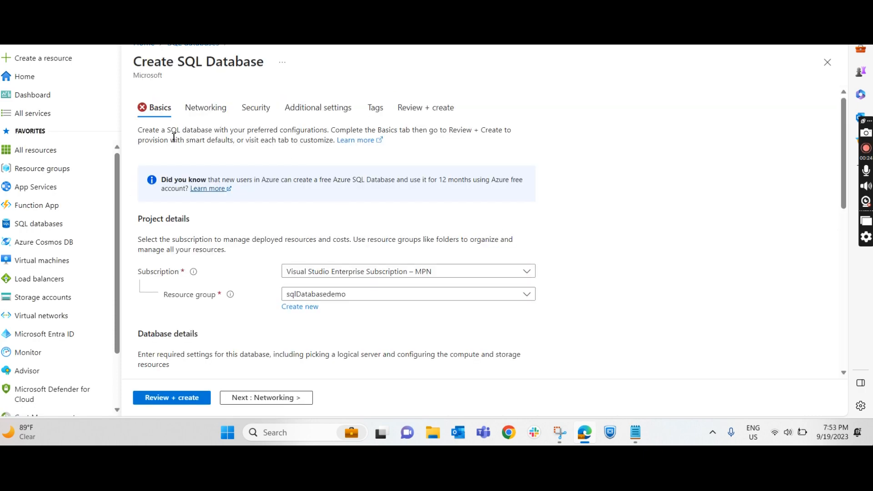
Step: Keep the resource group sqlDatabasedemo and name the new database testdatabase1
scroll(388, 267, down, 6)
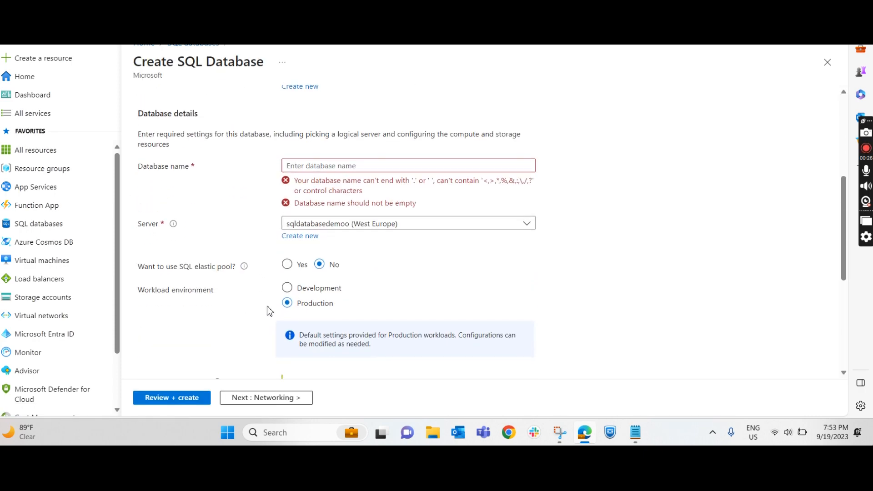
scroll(278, 214, up, 3)
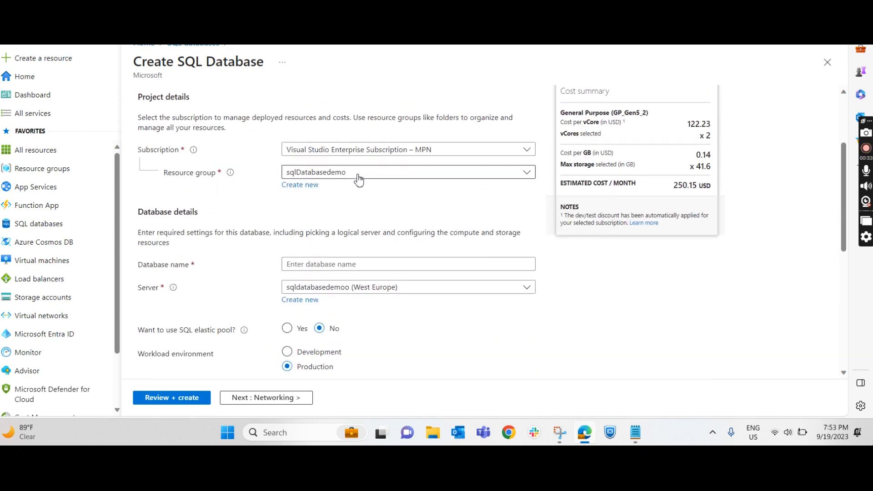
click(337, 174)
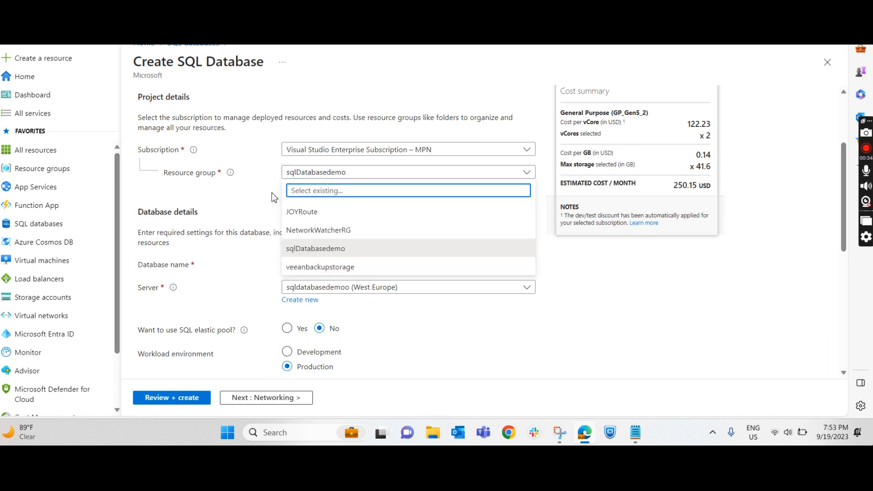
click(243, 197)
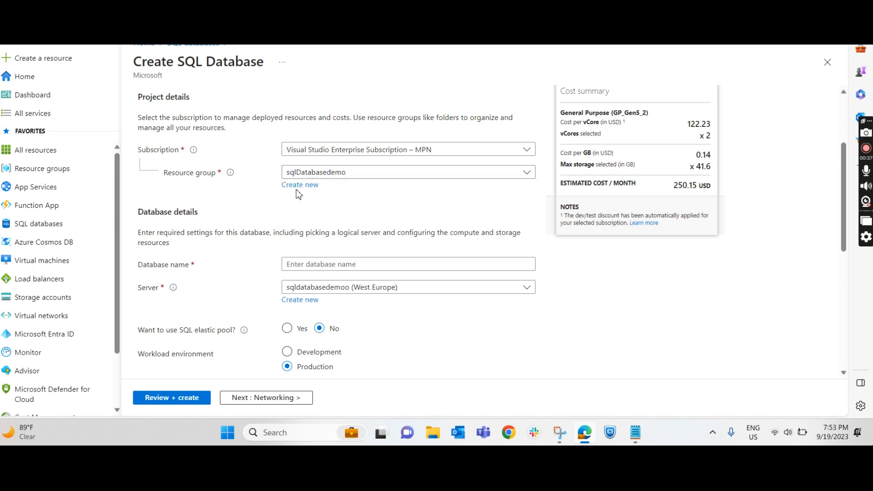
click(338, 263)
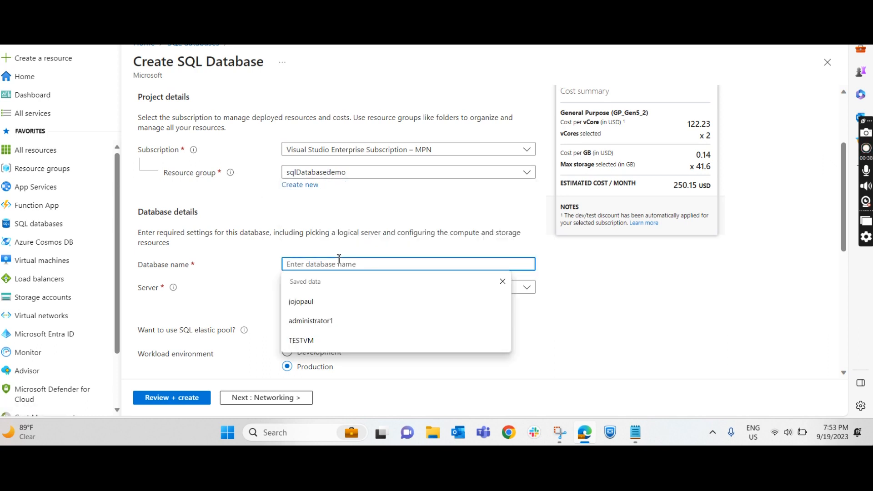
text(tES)
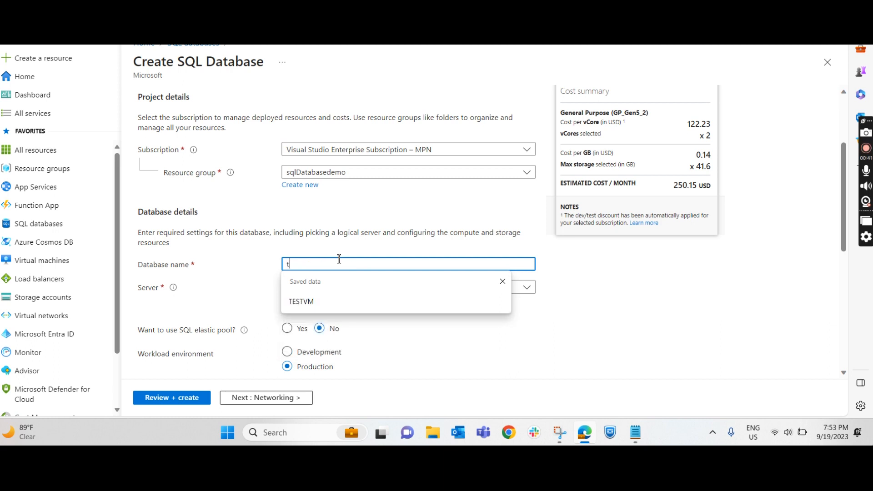
key(BackSpace)
key(BackSpace)
key(BackSpace)
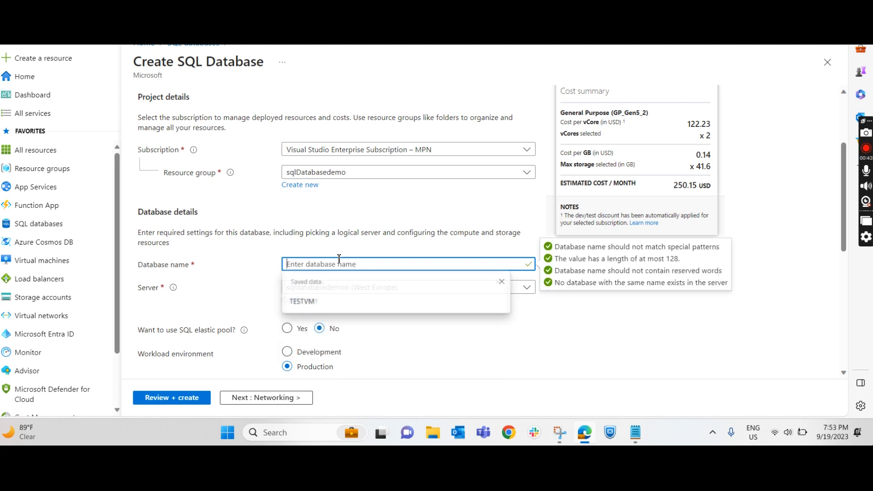
text(testdatab)
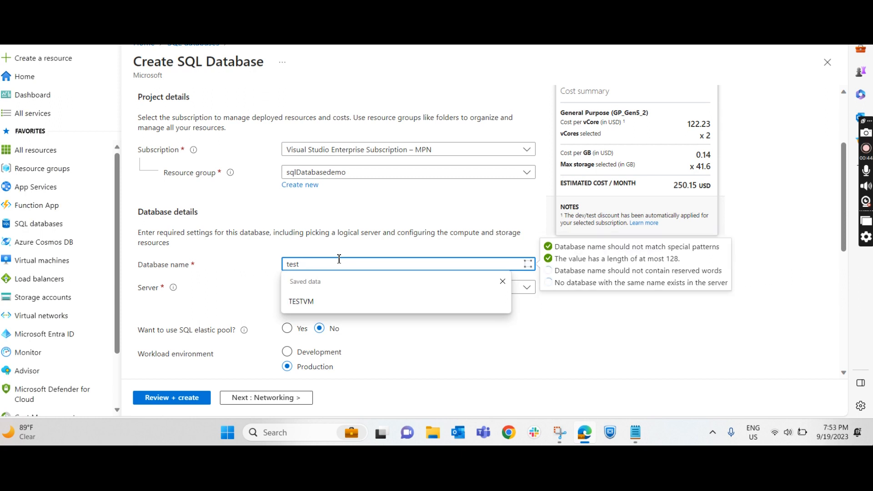
text(ase1)
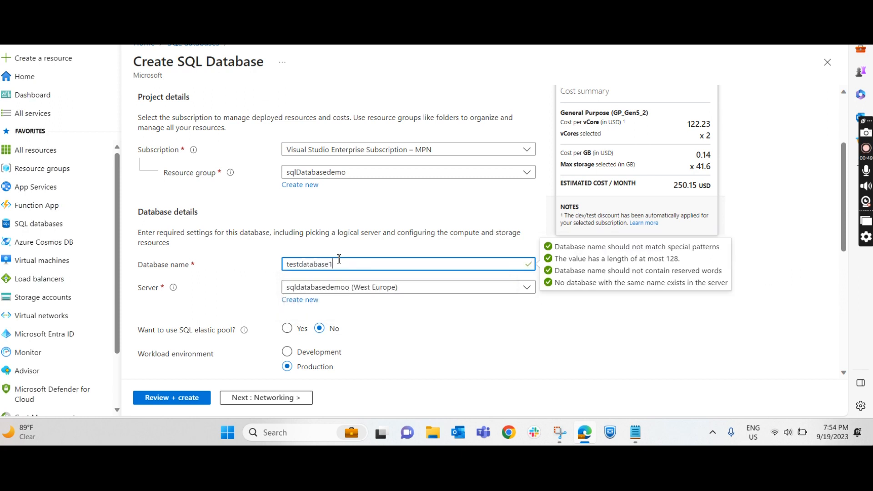
click(398, 324)
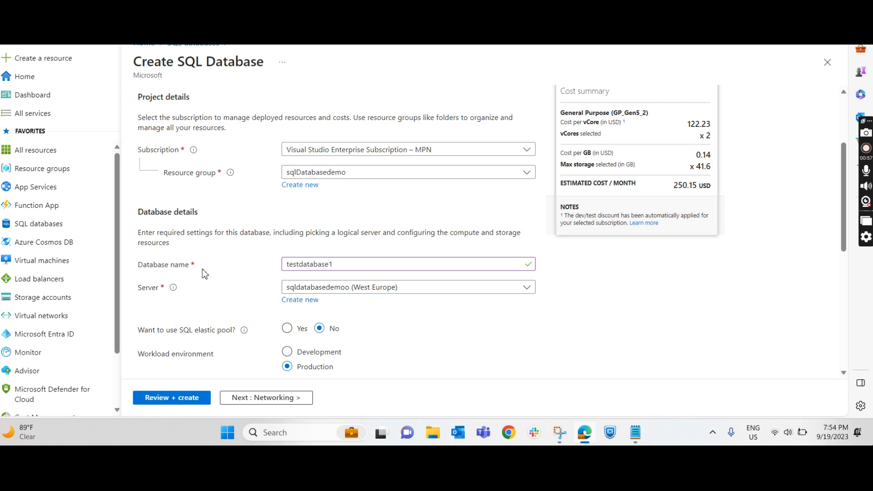
Step: Start creating a new server for the database and enter sqlserver1 as its name
click(293, 301)
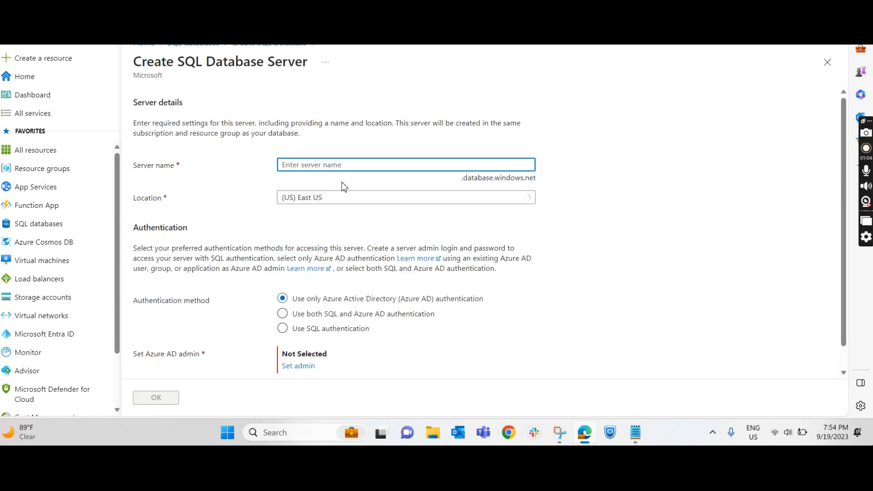
click(334, 166)
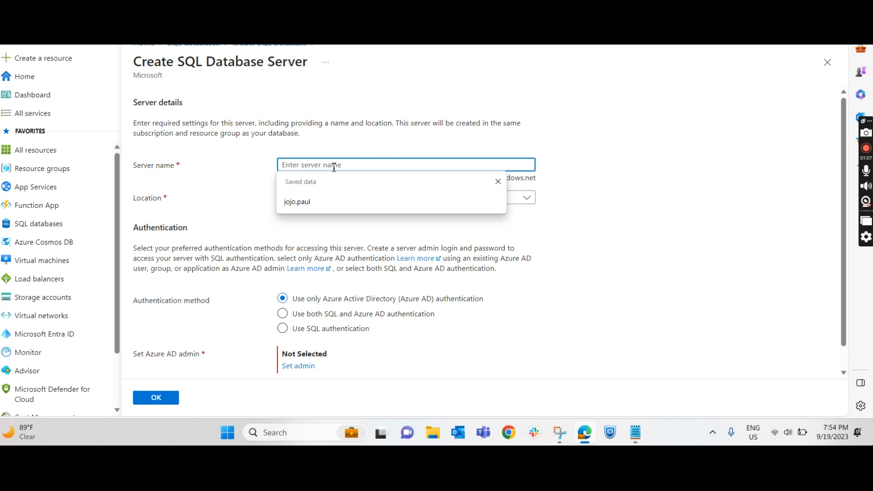
text(sqlserver1)
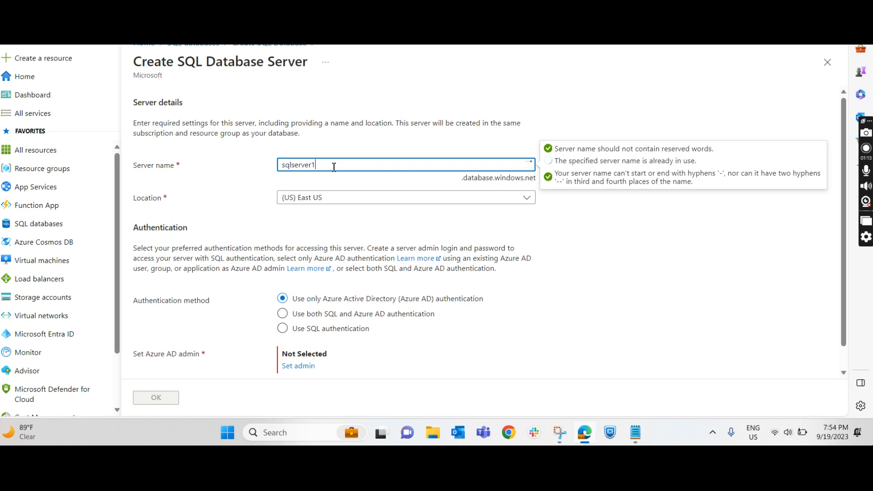
Step: Set the new server's location to (Europe) West Europe
click(370, 203)
text(w)
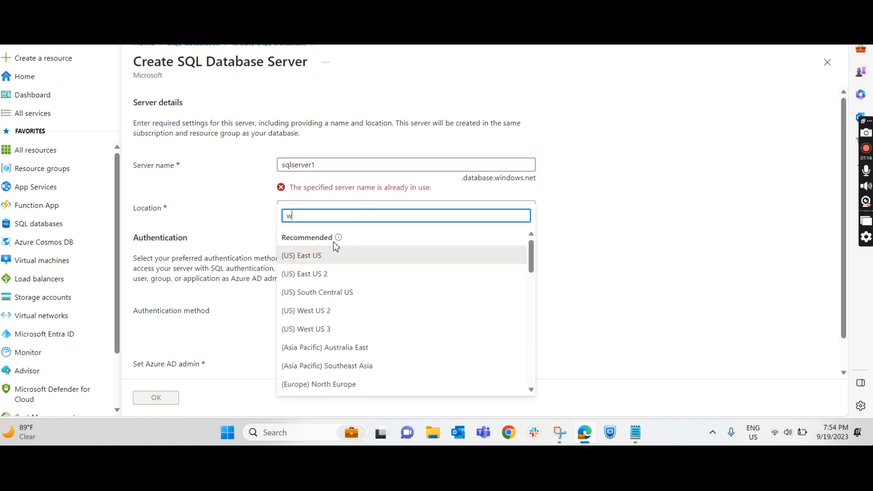
text(es)
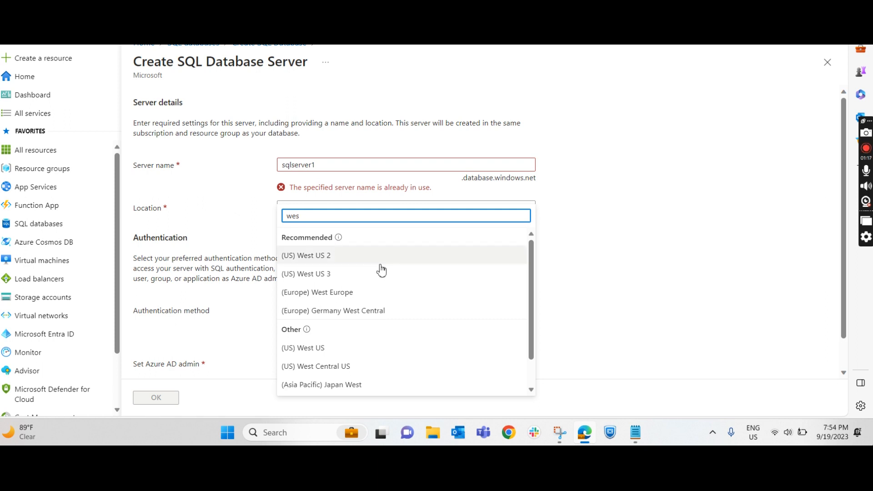
click(372, 294)
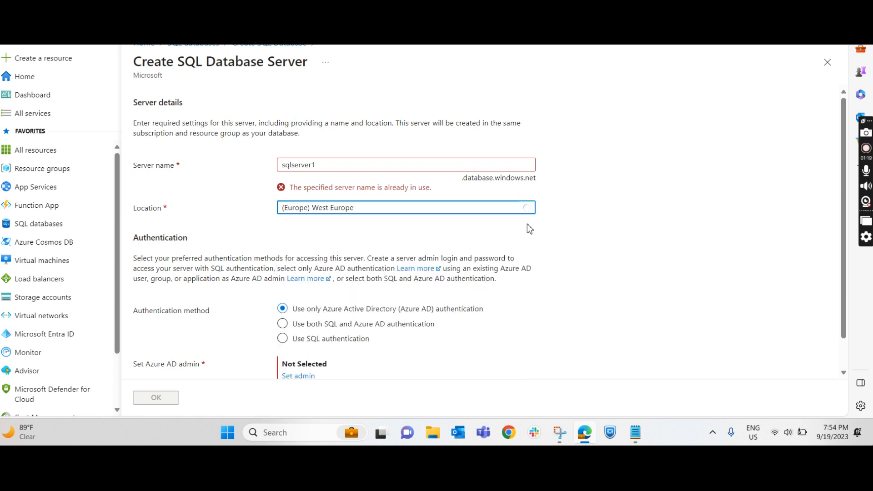
Step: Change the server name to sqlservermachine
click(329, 168)
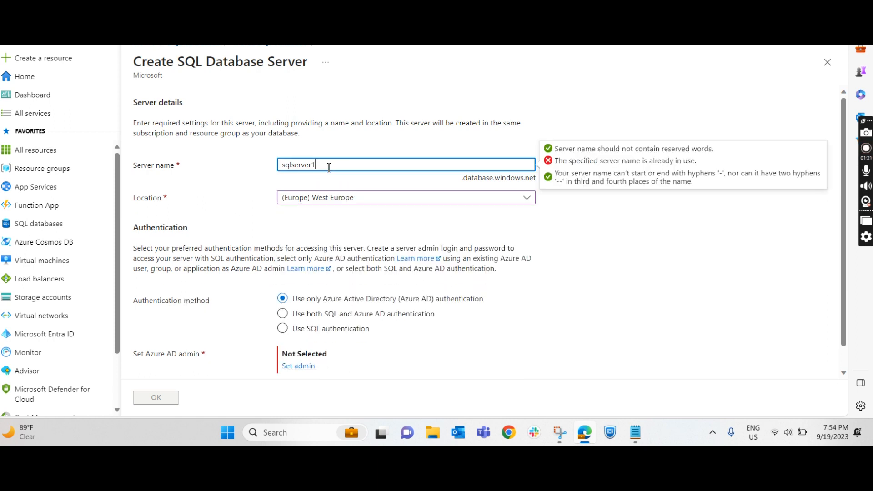
key(Delete)
text(m)
key(BackSpace)
text(t)
key(BackSpace)
key(BackSpace)
text(machine)
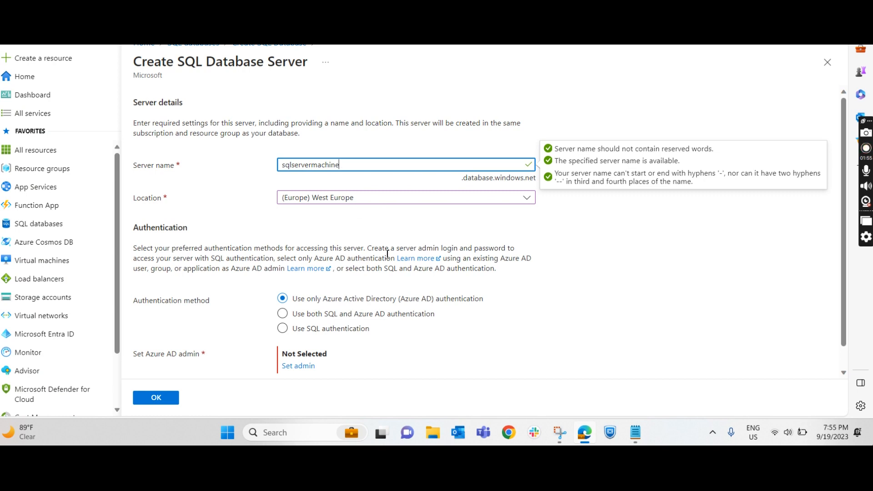
Step: Look at the combined SQL and Azure AD option, but set the server's authentication method to SQL authentication
click(283, 329)
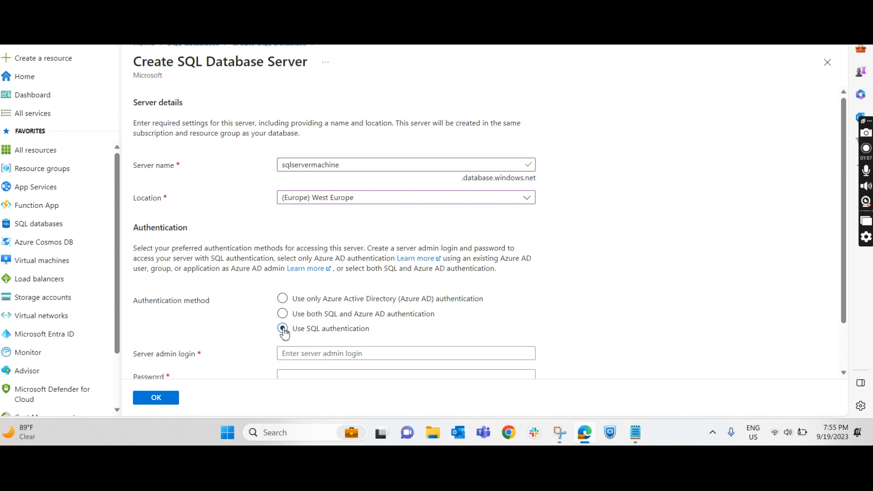
click(283, 314)
scroll(425, 324, down, 1)
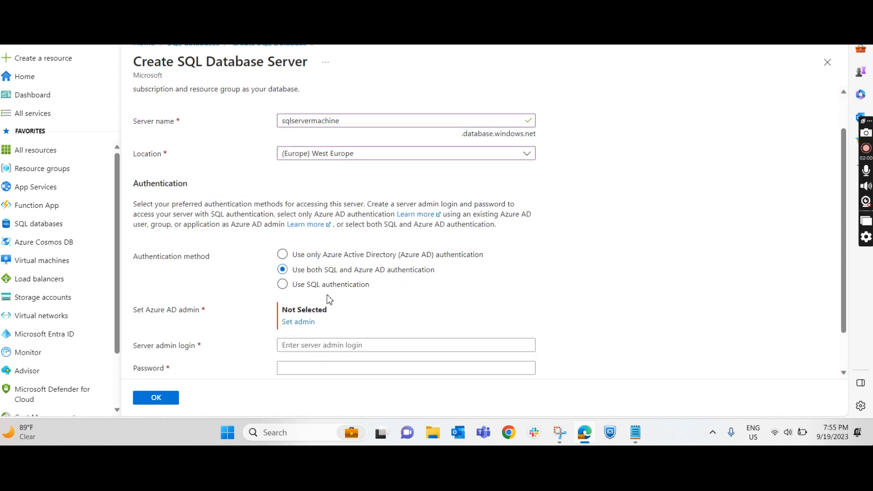
click(283, 284)
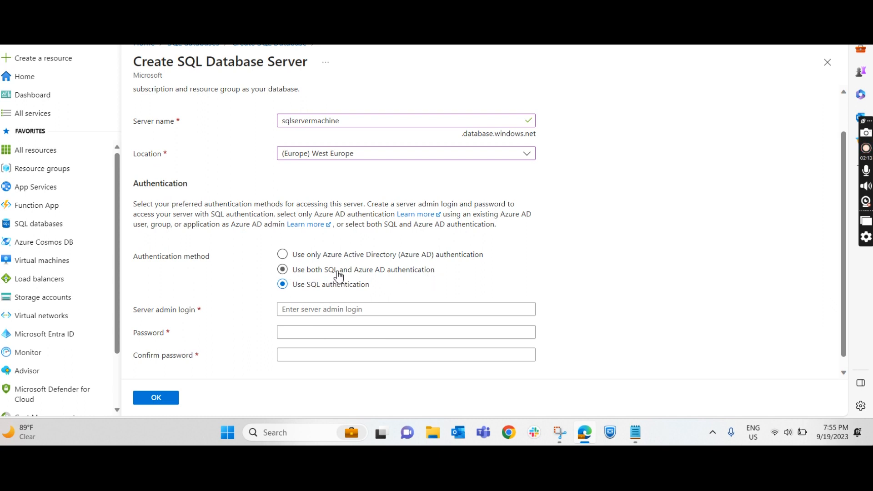
Step: Enter sqladmin as the server admin login
click(324, 310)
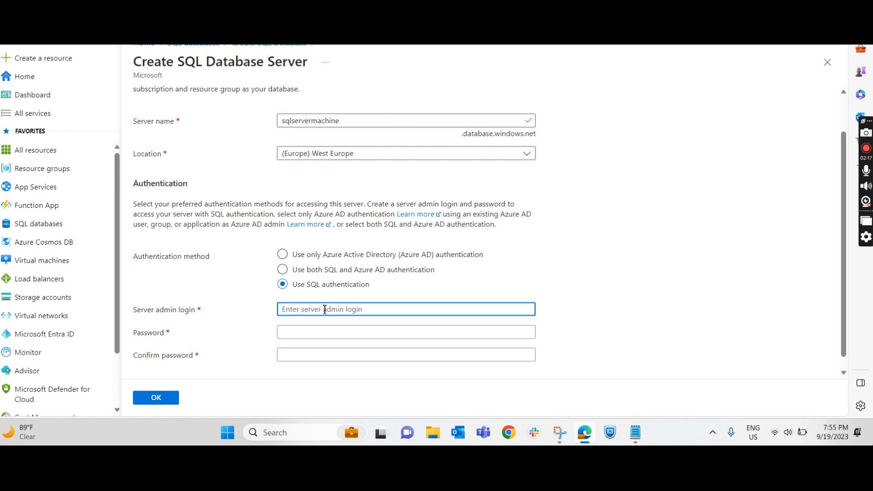
text(s)
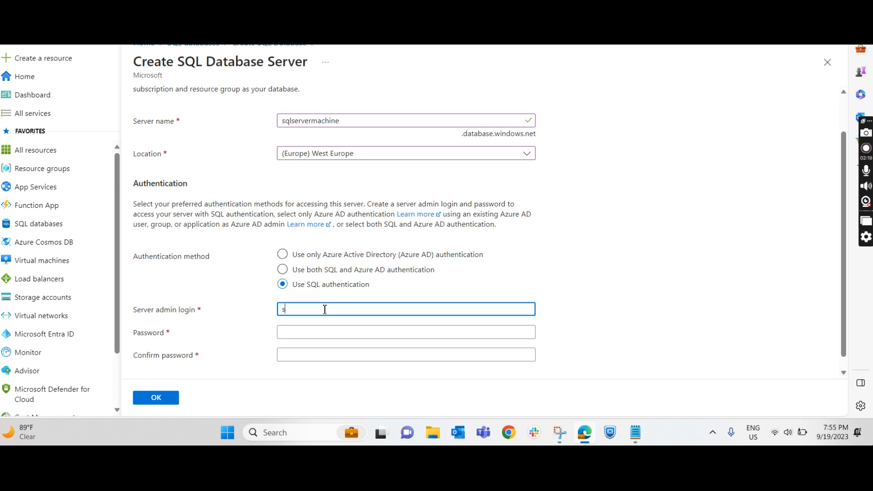
text(qladmin)
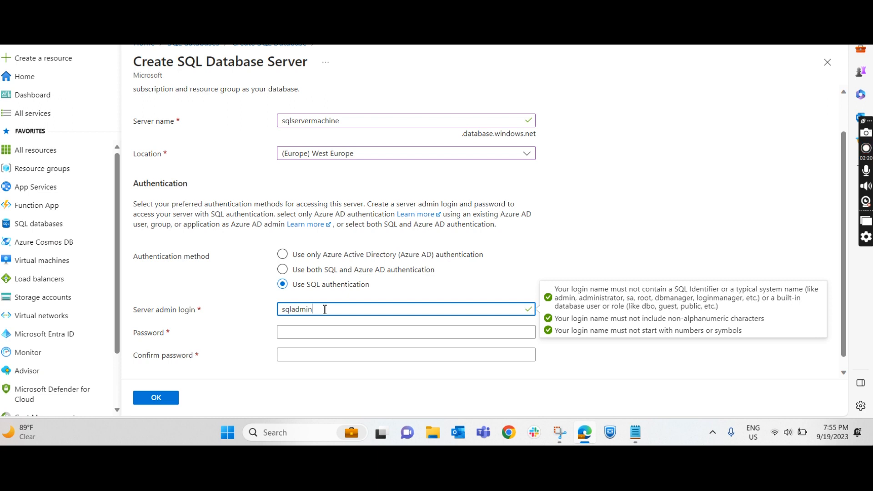
key(Tab)
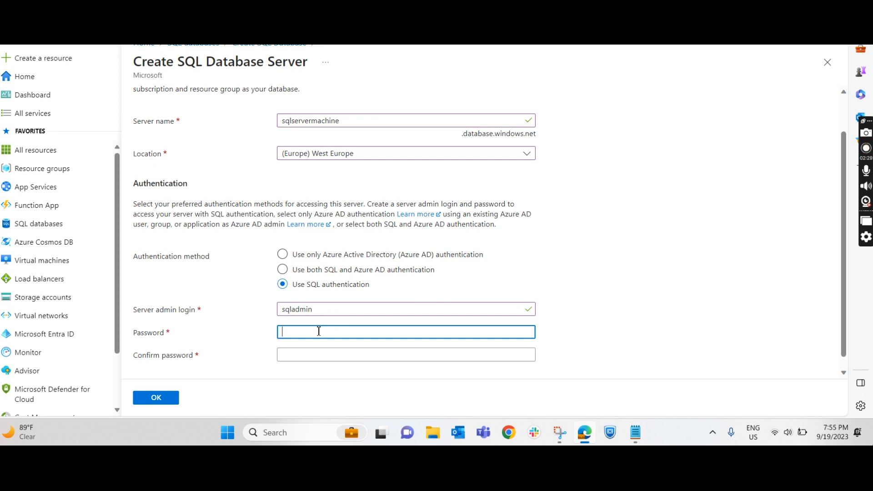
Step: Enter and confirm the server admin password, and accept the new server for the database
text(••)
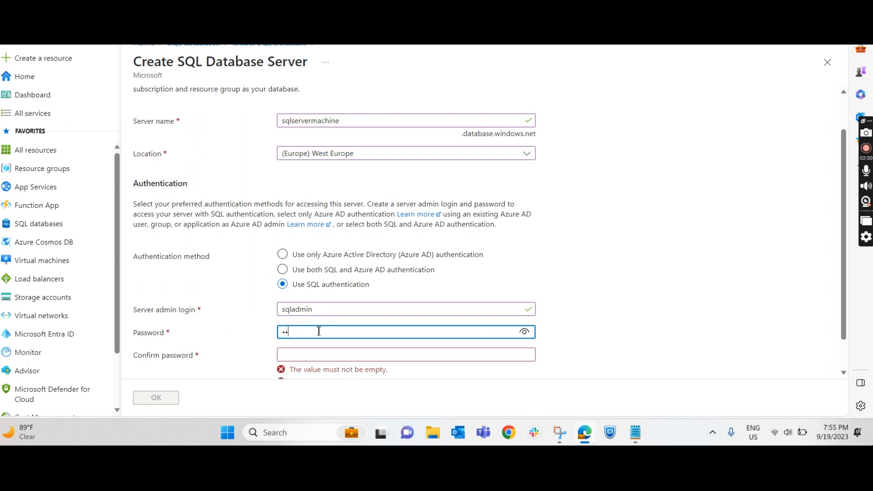
text(•••••)
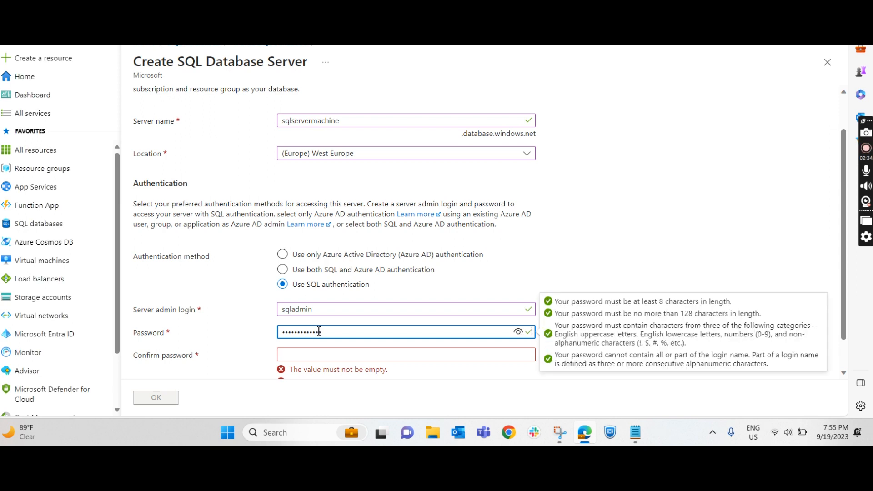
key(Tab)
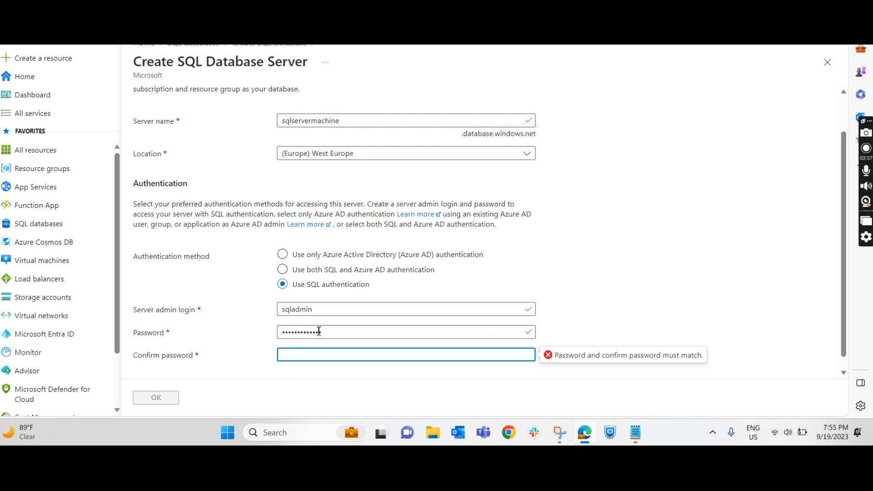
text(•••)
scroll(330, 219, down, 1)
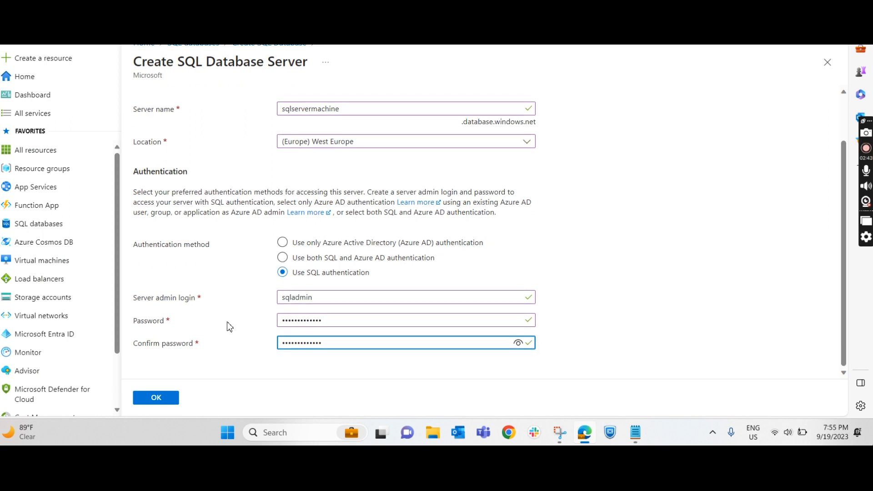
click(156, 398)
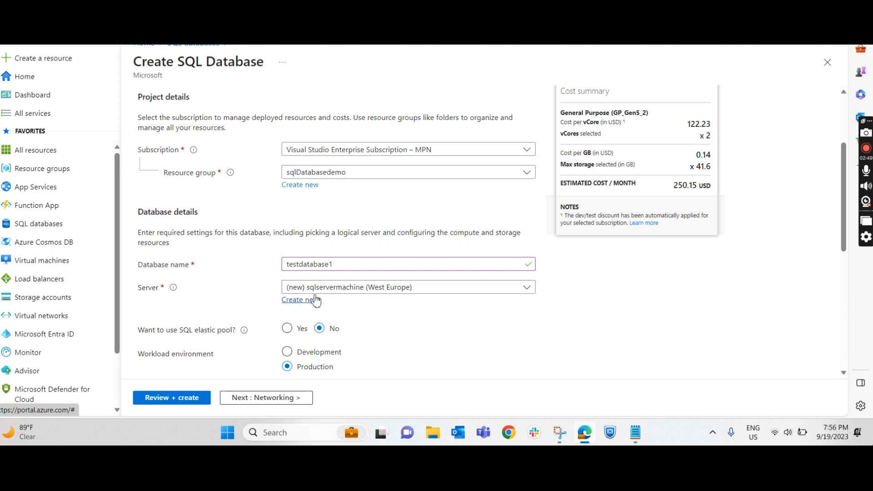
Step: Check the elastic pool explanation, set the workload environment to Development, and look at the cost summary
scroll(254, 300, down, 1)
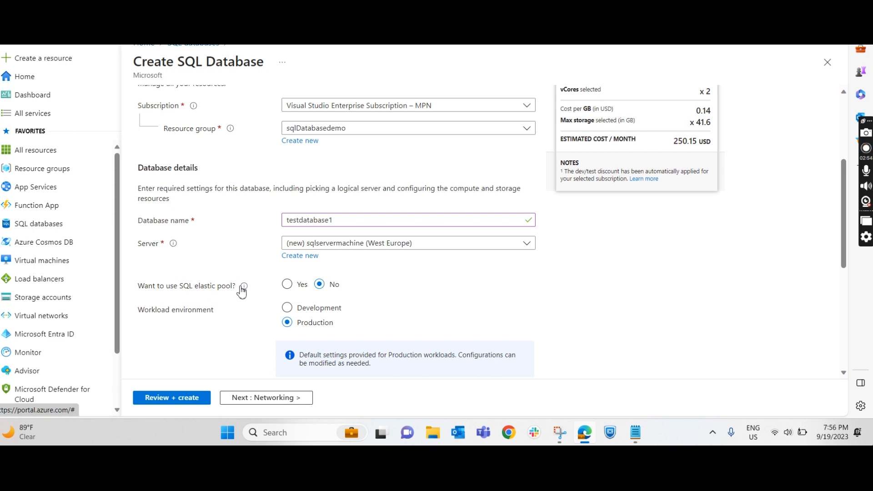
mouse_move(245, 288)
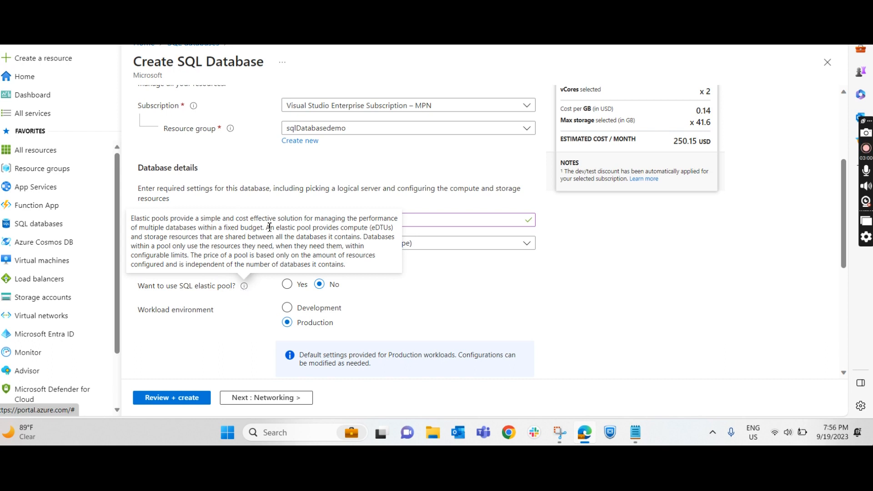
drag(265, 228, 135, 217)
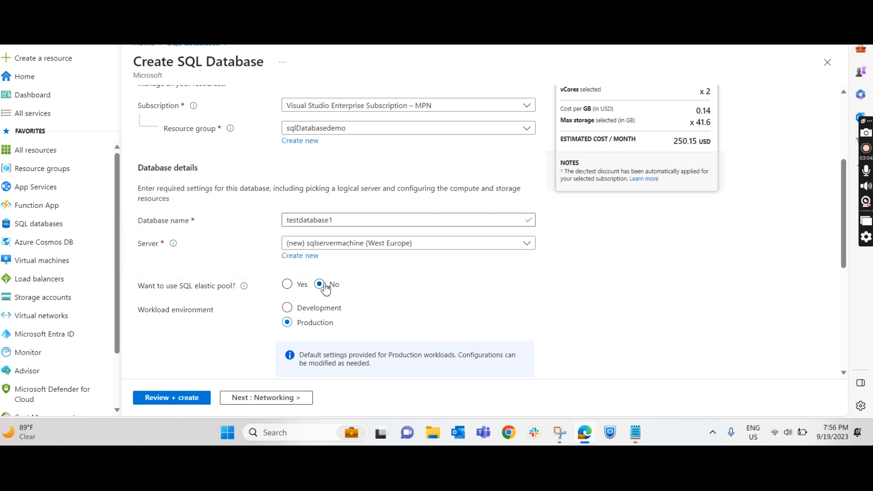
click(287, 311)
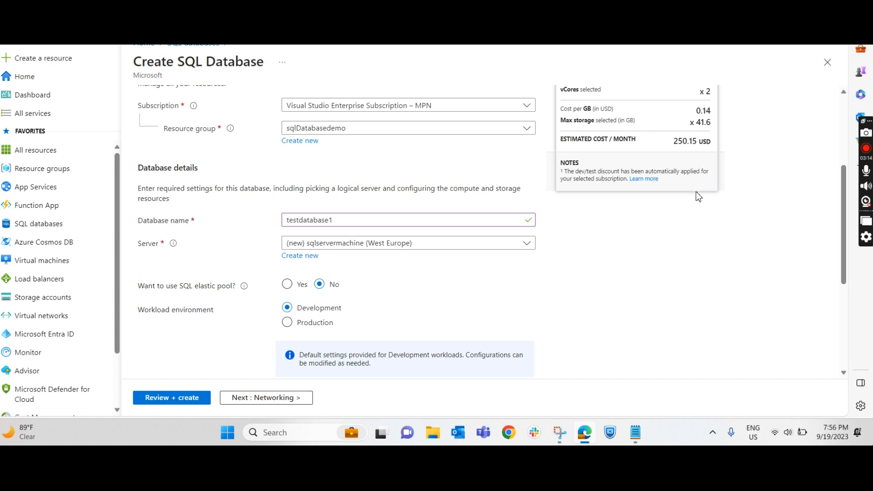
scroll(731, 173, up, 3)
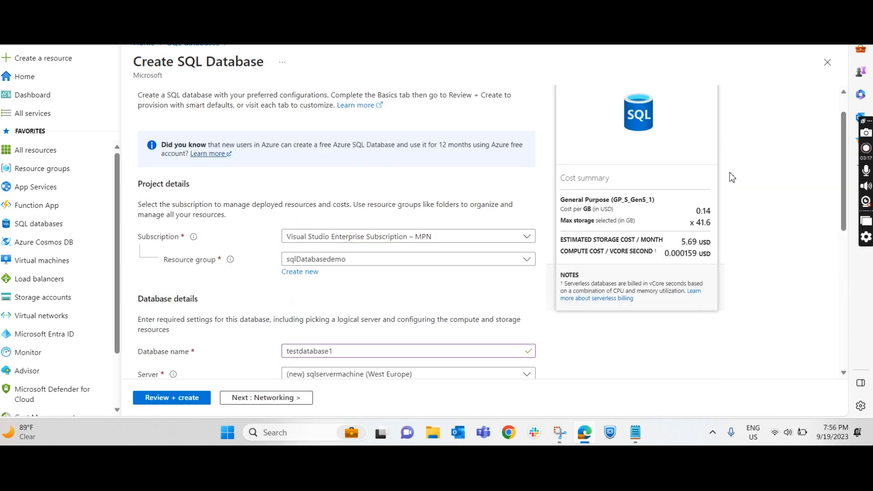
scroll(591, 234, down, 2)
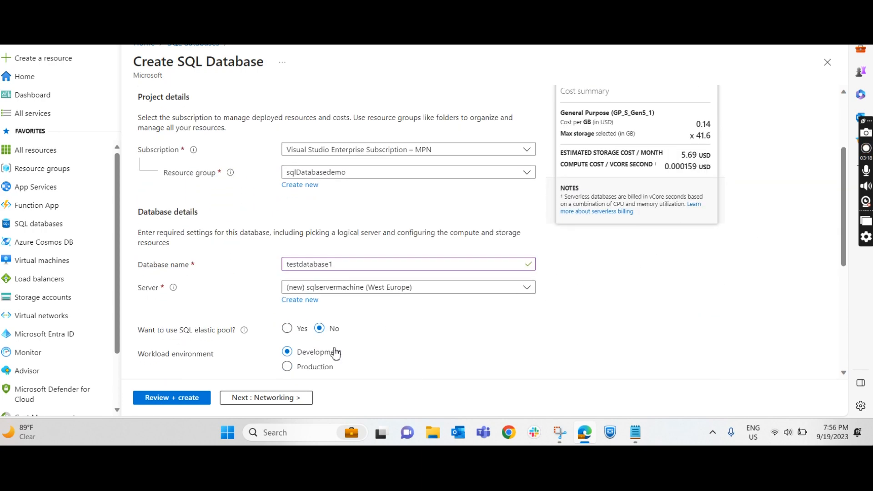
Step: Switch the workload environment to Production to compare the estimated cost, and set it back to Development
click(313, 367)
drag(674, 187, 712, 187)
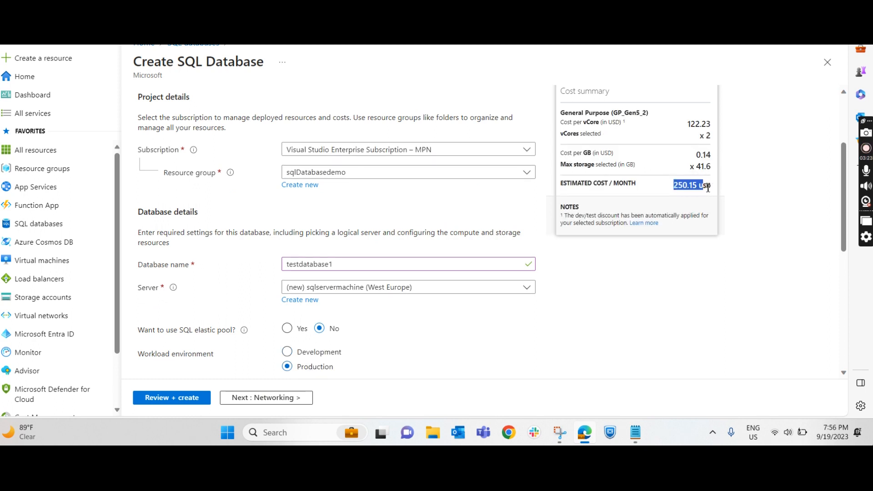
click(332, 357)
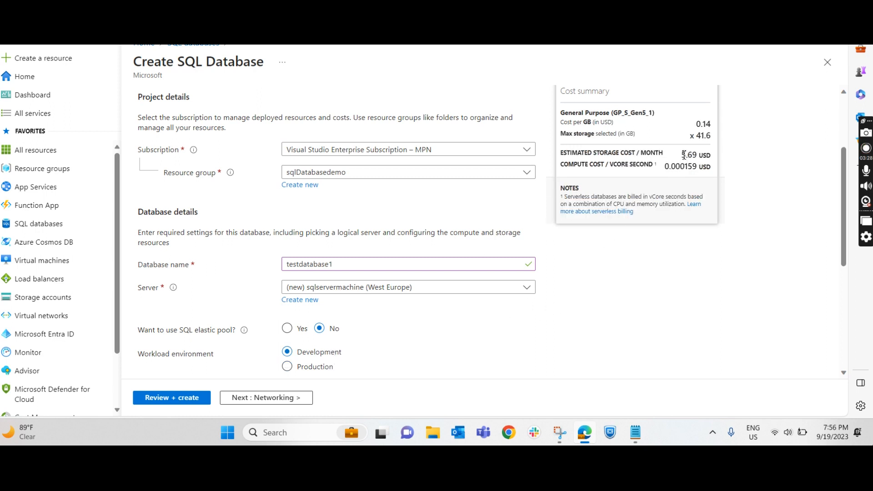
drag(678, 155, 706, 156)
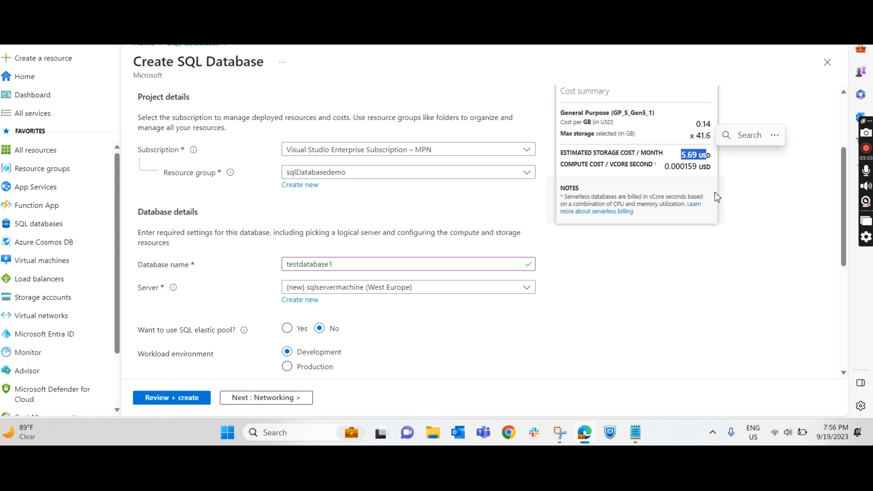
Step: Configure the database's compute and storage: try the Basic service tier, but set it to Standard (Budget friendly)
scroll(464, 298, down, 5)
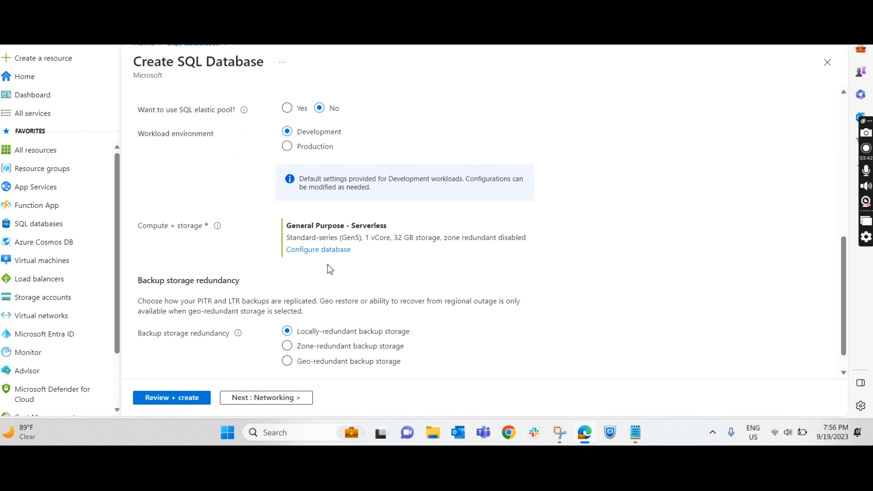
click(336, 250)
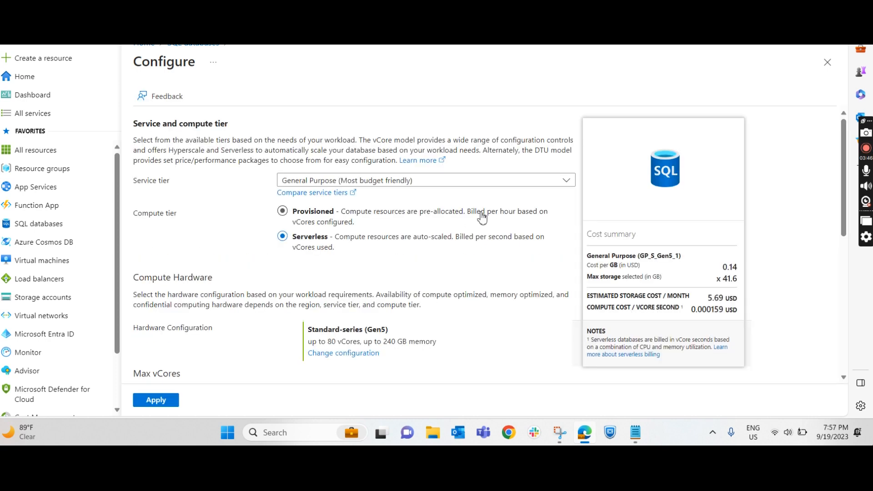
click(467, 183)
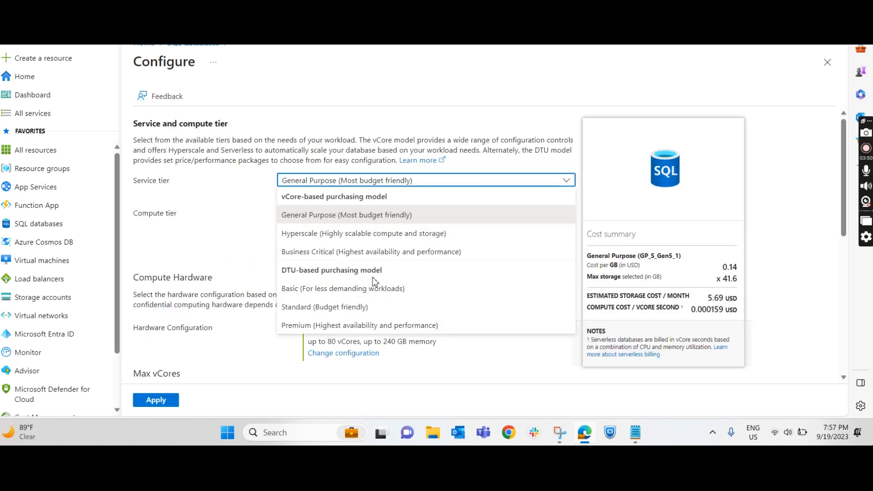
click(353, 291)
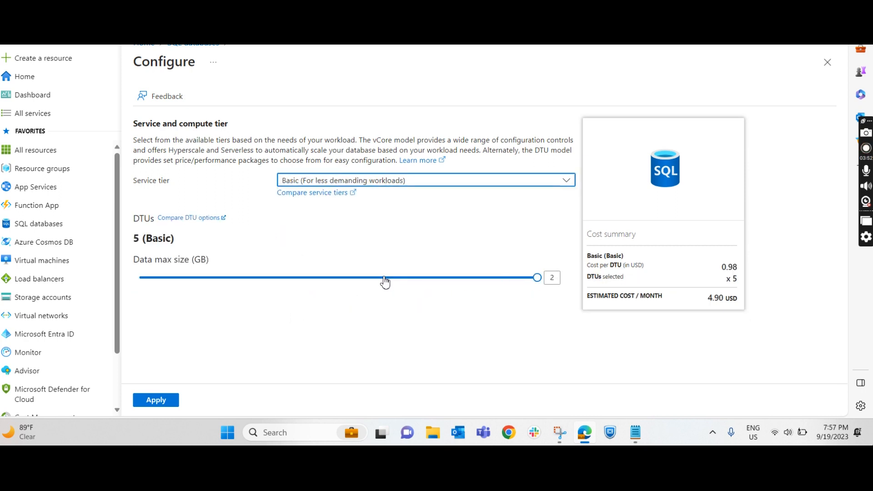
click(443, 181)
click(346, 308)
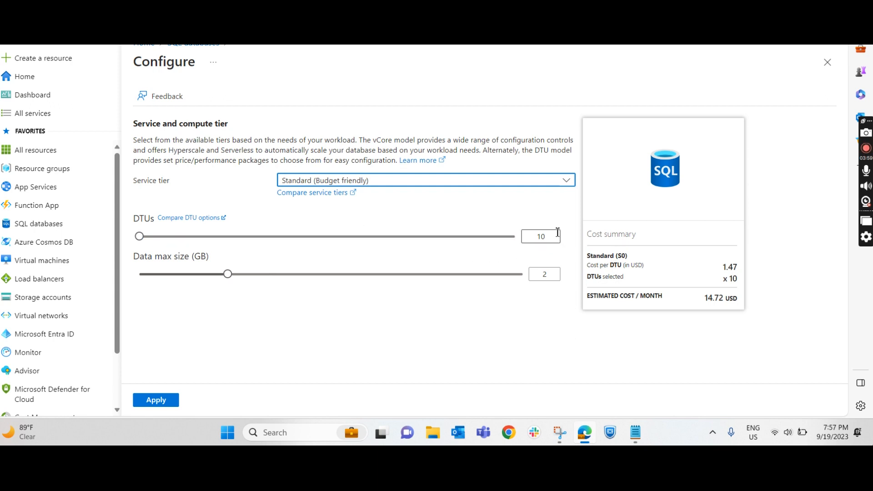
Step: Try 100 DTUs and a data max size of 100 GB for the Standard tier
drag(555, 237, 525, 237)
text(100)
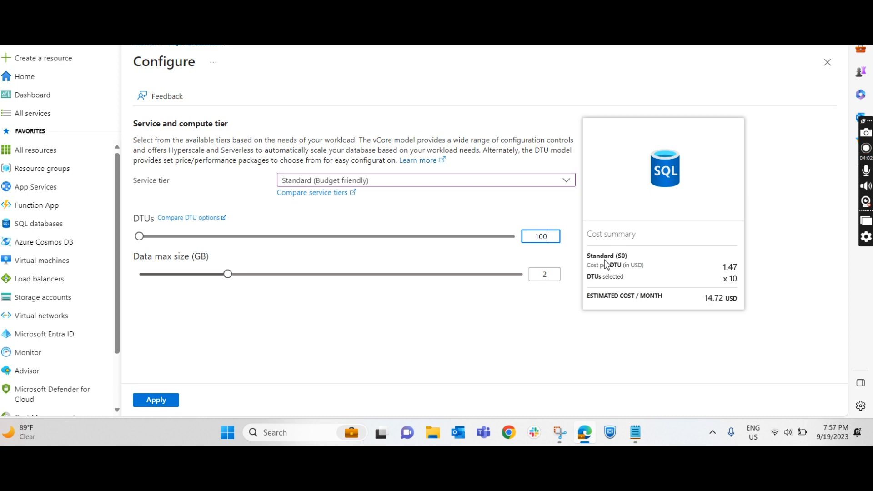
click(520, 325)
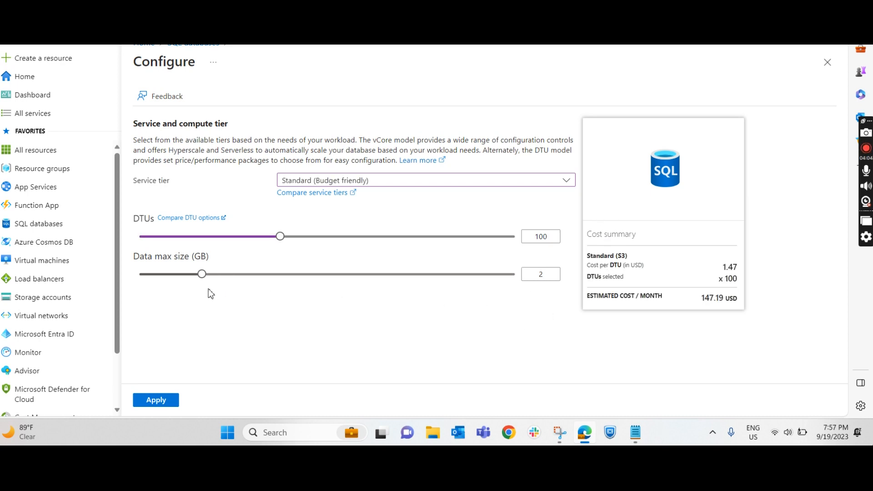
drag(548, 274, 531, 276)
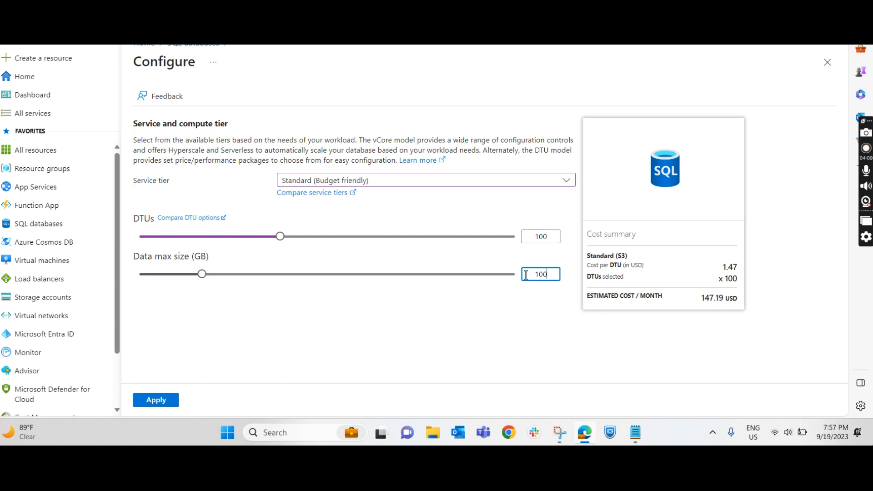
click(513, 325)
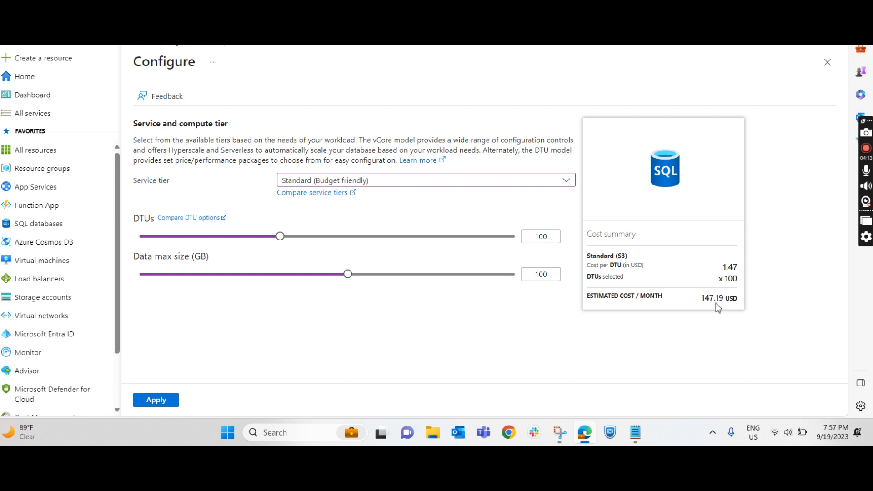
Step: Set the data max size to 2 GB and the DTUs to 10, check the estimated cost, and apply the configuration
double_click(554, 279)
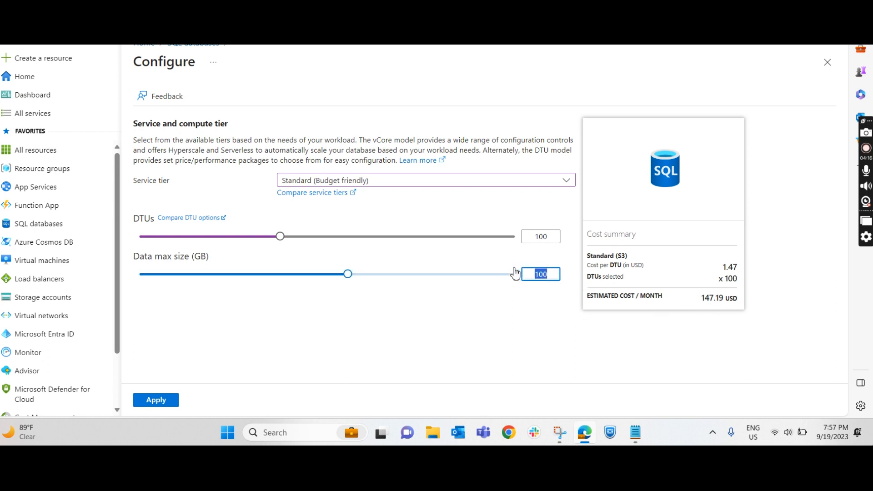
text(2)
click(523, 315)
double_click(549, 238)
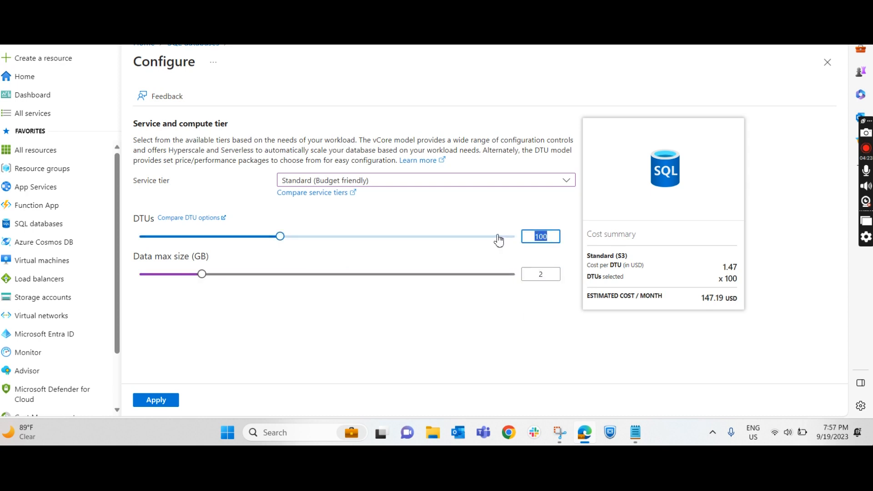
text(10)
click(452, 316)
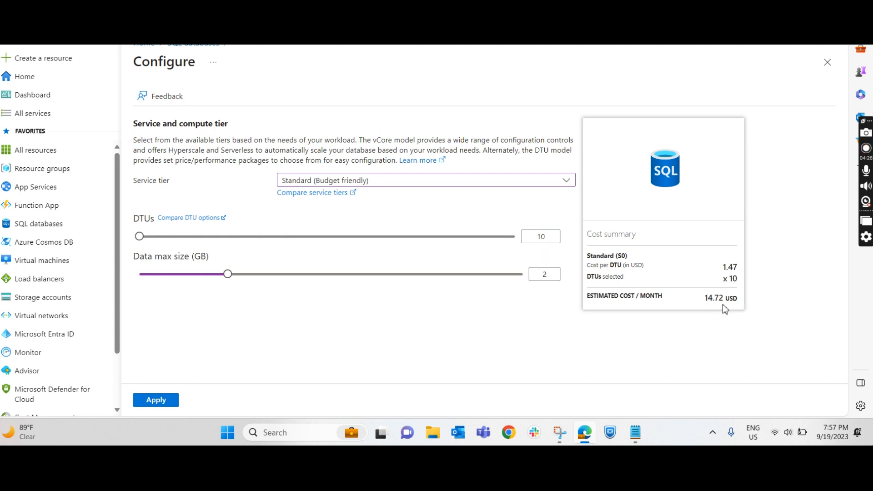
drag(710, 299, 739, 304)
click(703, 308)
click(162, 403)
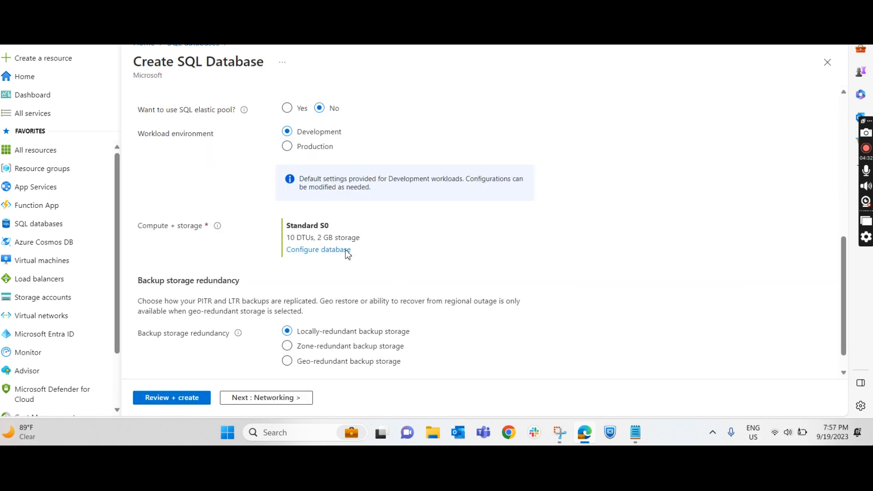
Step: Keep locally-redundant backup storage, continue to the networking settings, and set the connectivity method to Public endpoint
drag(138, 226, 246, 230)
scroll(273, 259, down, 1)
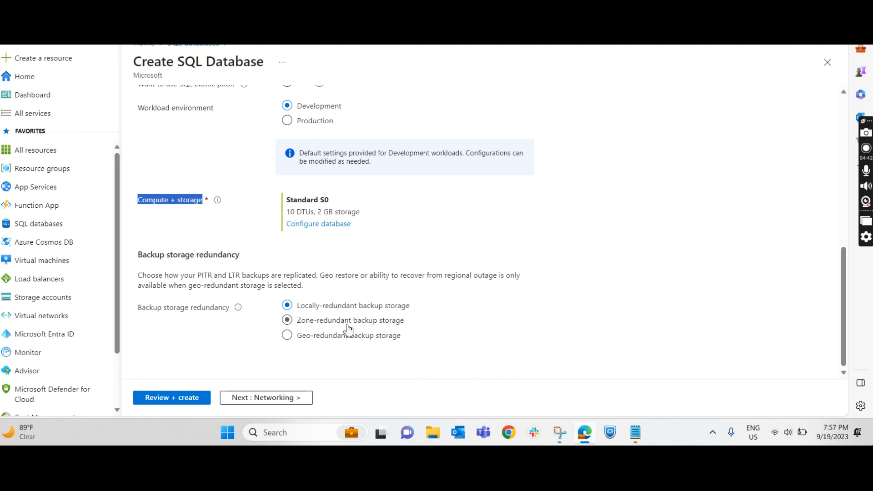
click(294, 399)
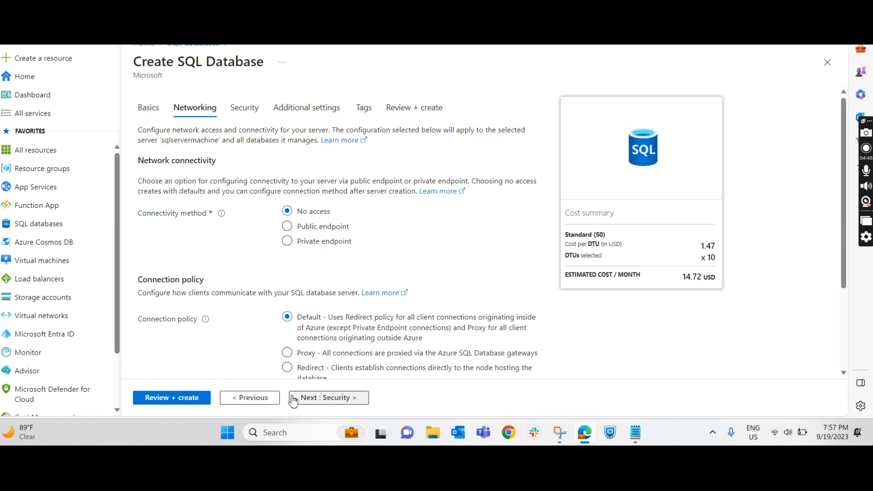
click(339, 231)
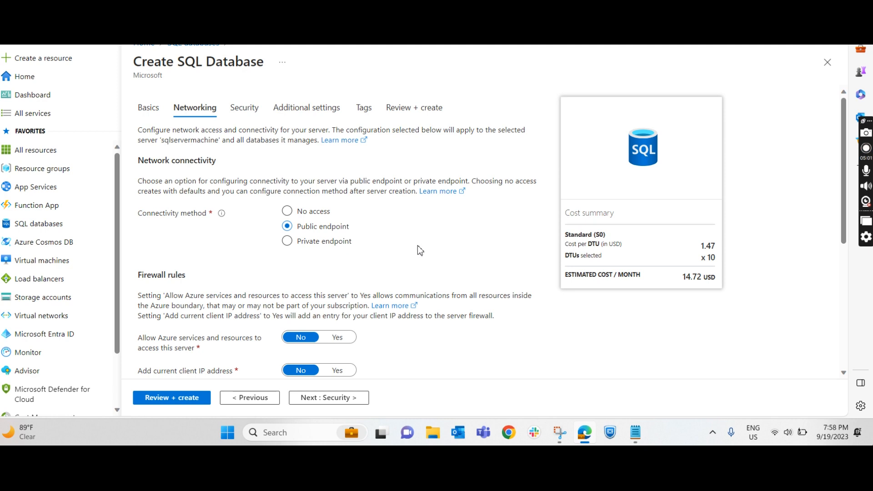
Step: Allow Azure services and resources to access the server and add the current client IP address, keeping the default connection policy
scroll(421, 247, down, 2)
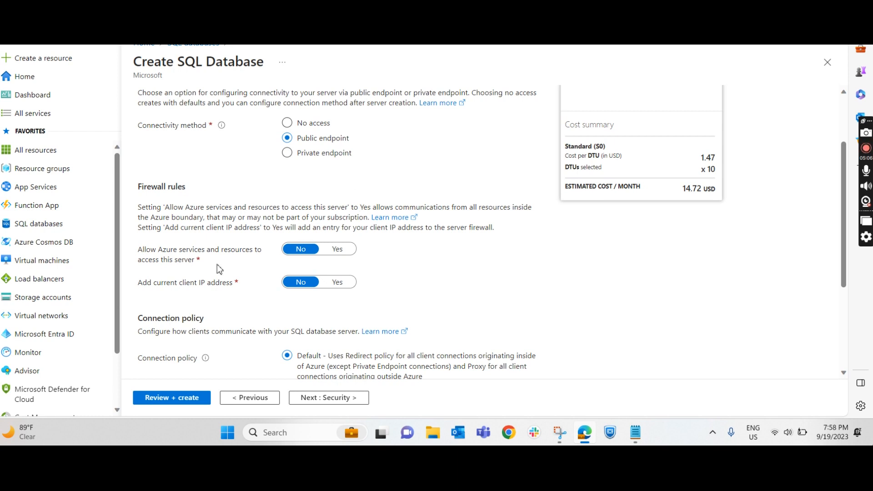
click(337, 250)
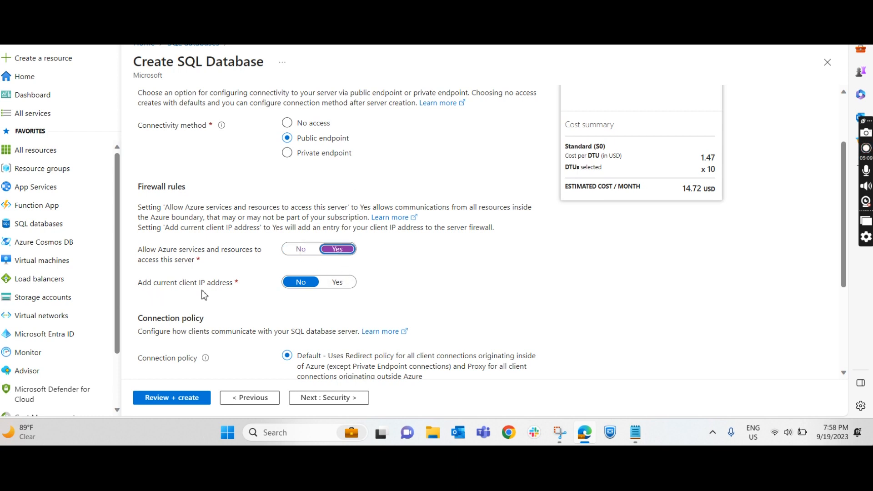
click(337, 282)
scroll(287, 295, down, 3)
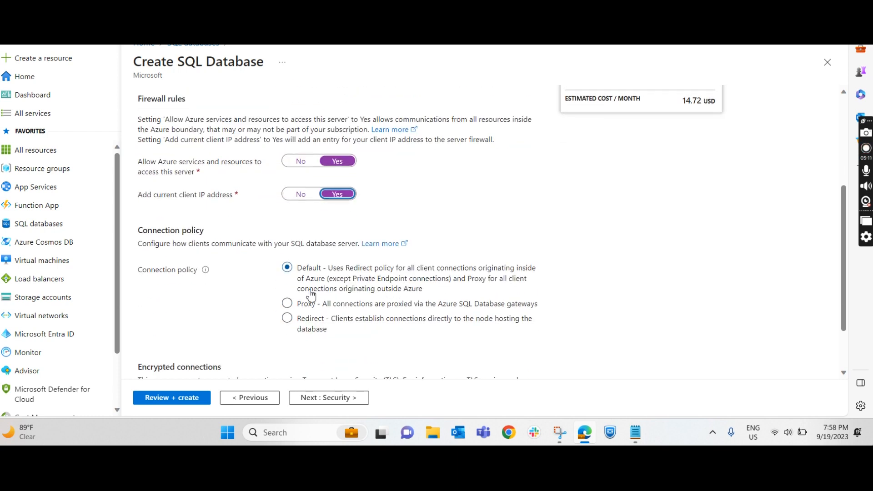
scroll(311, 295, down, 1)
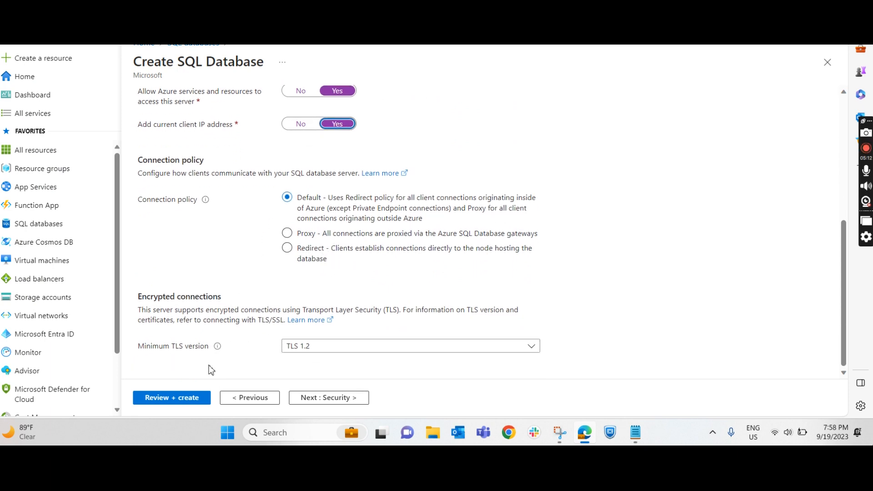
Step: Leave the security settings at their defaults and choose the AdventureWorksLT sample as the database's data source, accepting the compute and storage changes
click(326, 397)
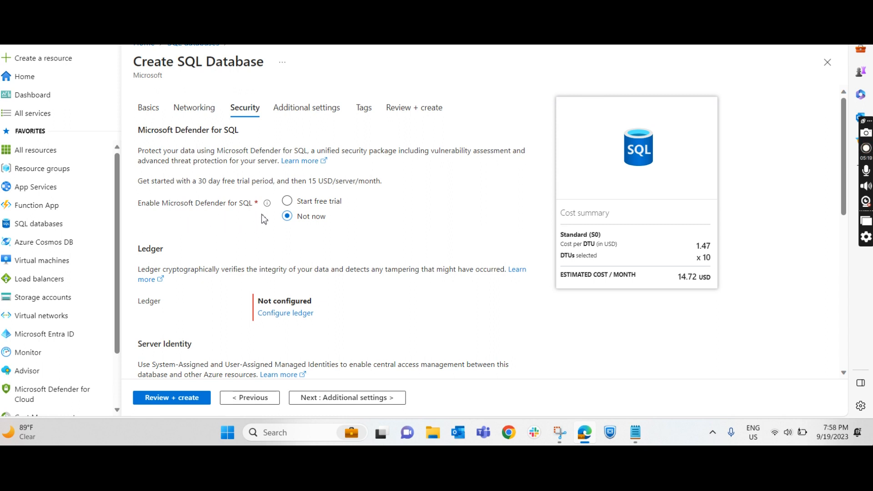
scroll(353, 240, down, 2)
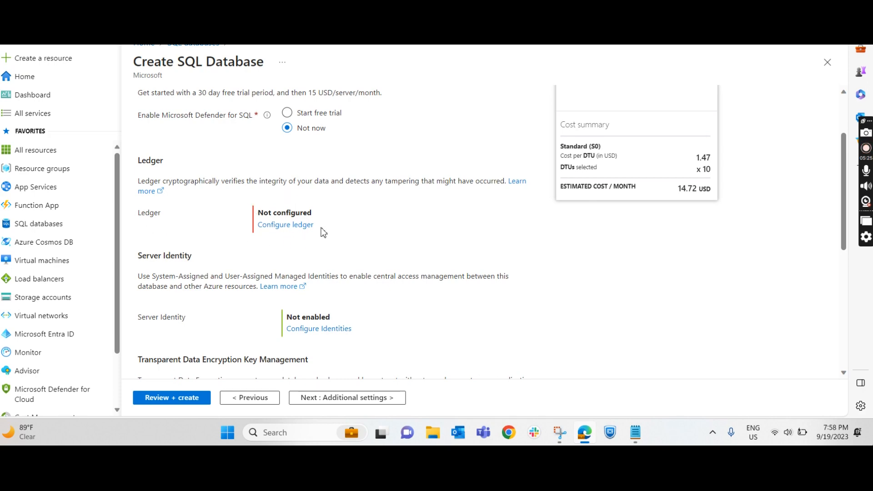
scroll(322, 232, down, 6)
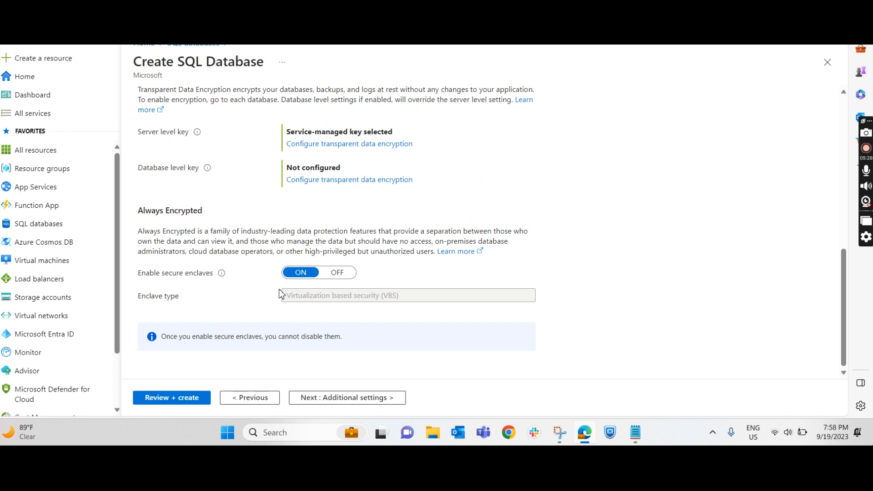
click(377, 397)
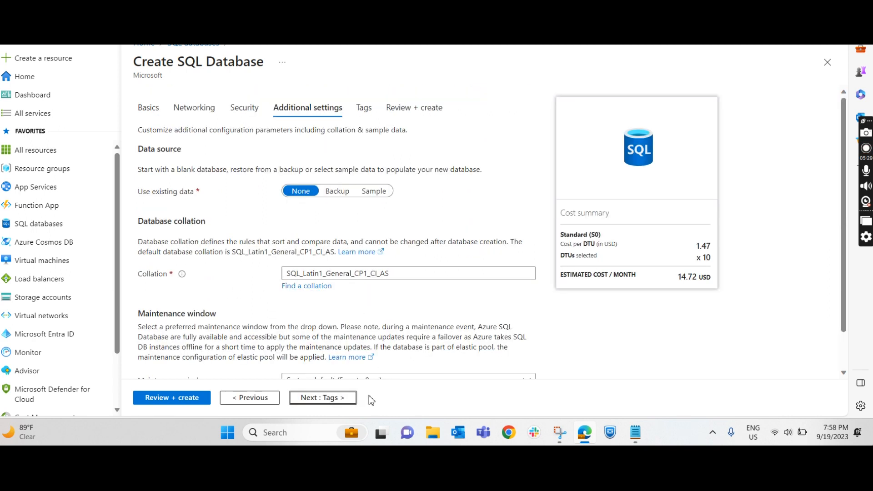
click(380, 196)
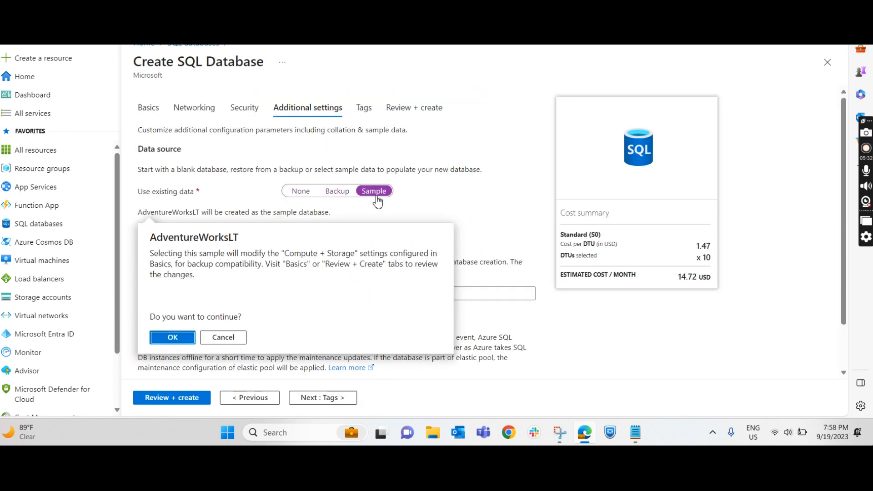
click(173, 338)
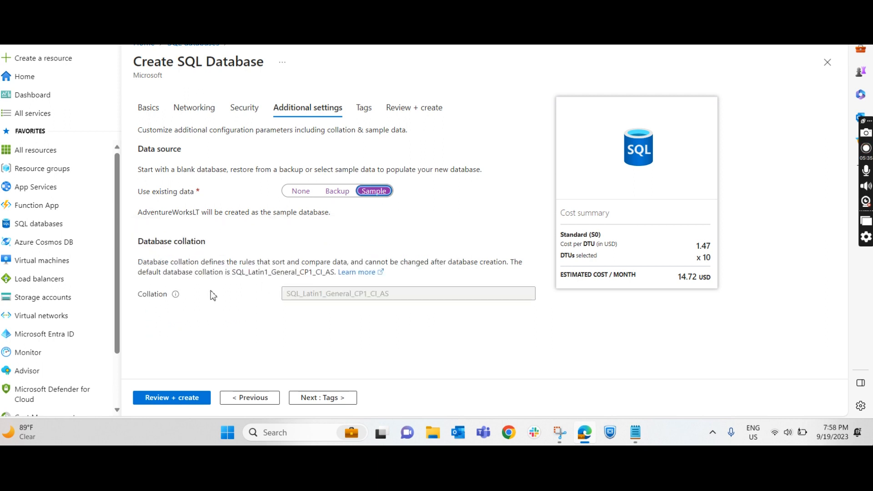
Step: Leave the tags empty, review the configuration summary, and create the SQL database
click(321, 398)
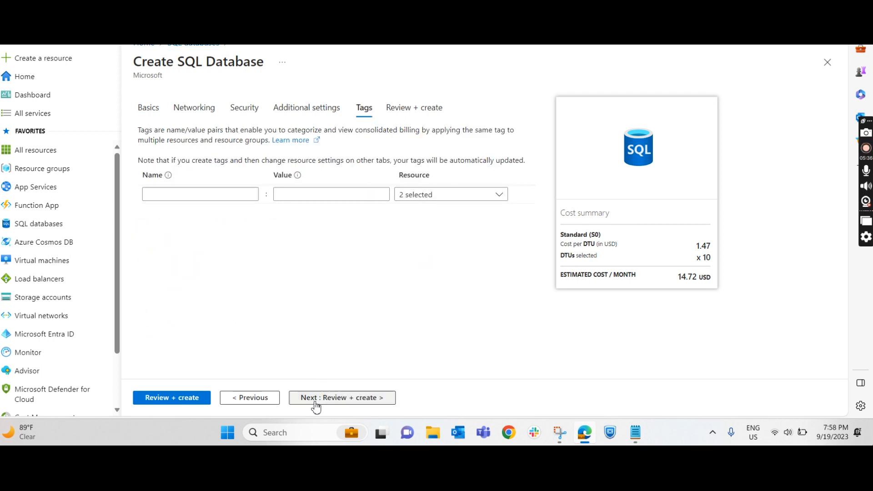
click(357, 400)
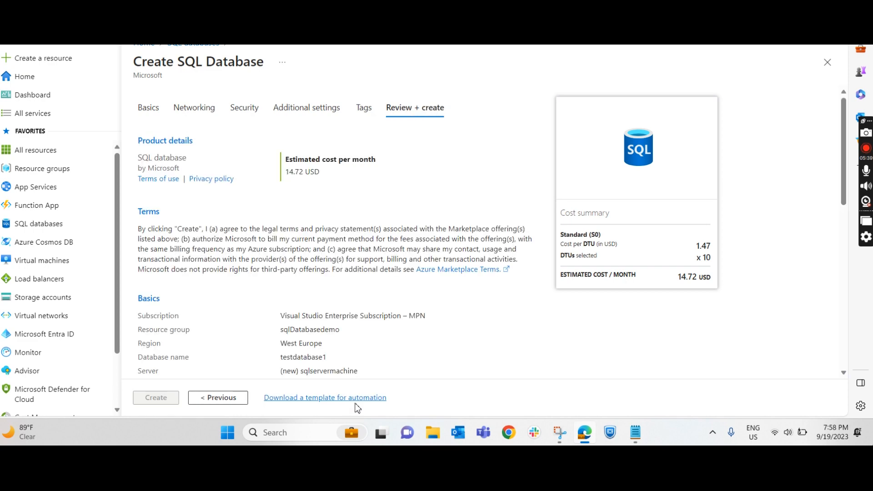
scroll(294, 308, down, 4)
click(159, 399)
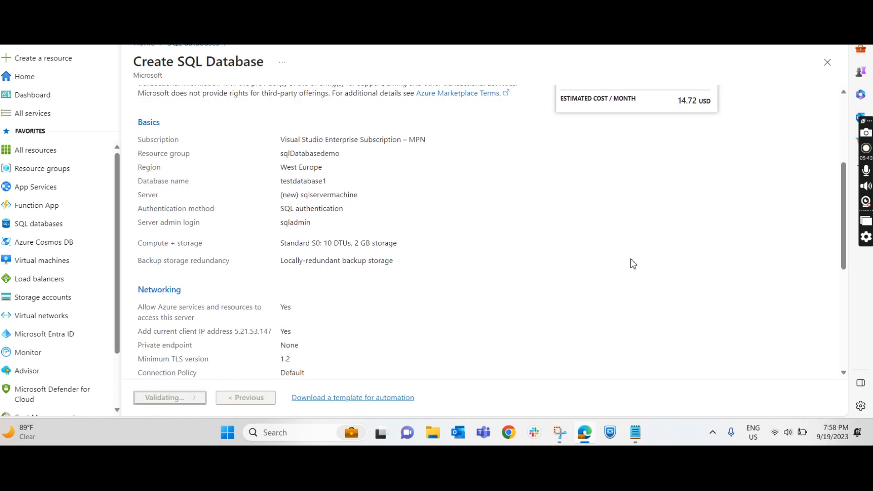
scroll(634, 264, up, 3)
scroll(474, 234, up, 1)
scroll(459, 238, down, 10)
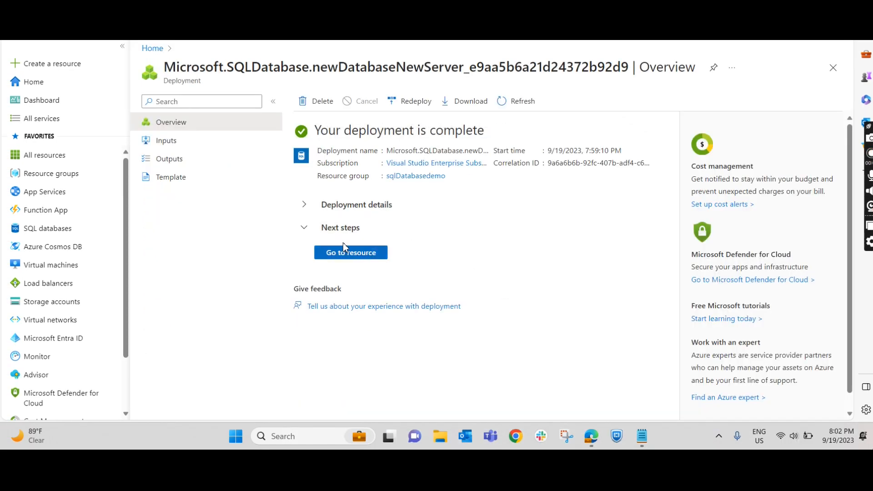
Step: Expand the deployment details and check the resources created by the deployment and their statuses
click(306, 207)
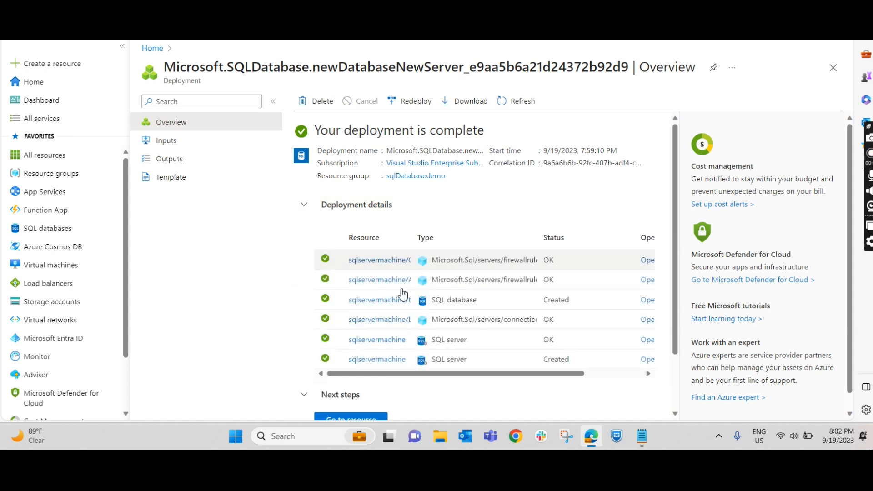
scroll(405, 241, down, 2)
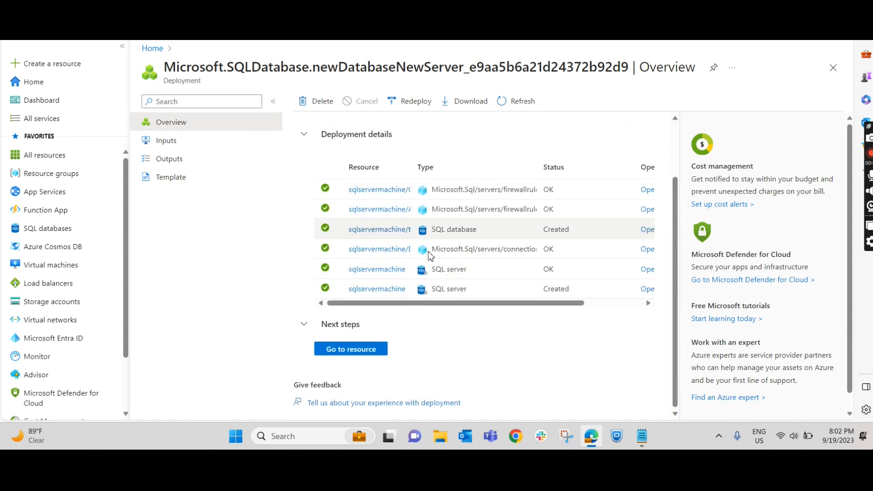
scroll(457, 327, up, 2)
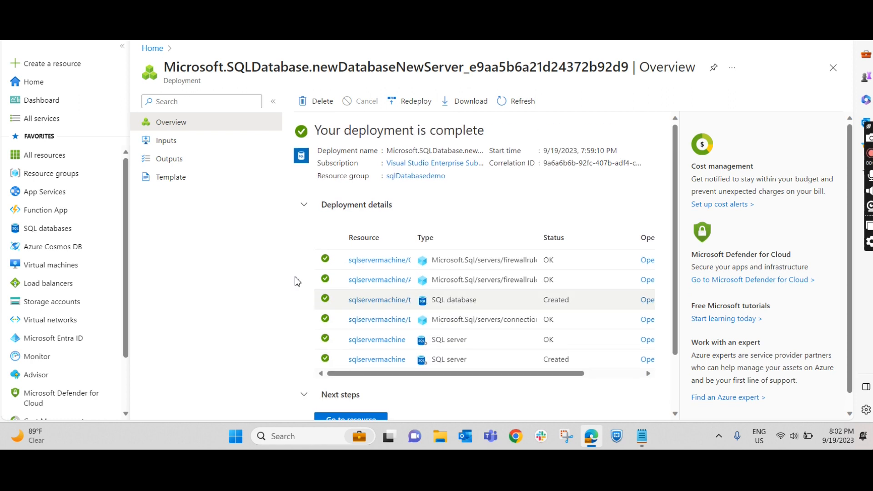
Step: Search for SQL servers, open sqlservermachine, and open testdatabase1 from its SQL databases
click(357, 32)
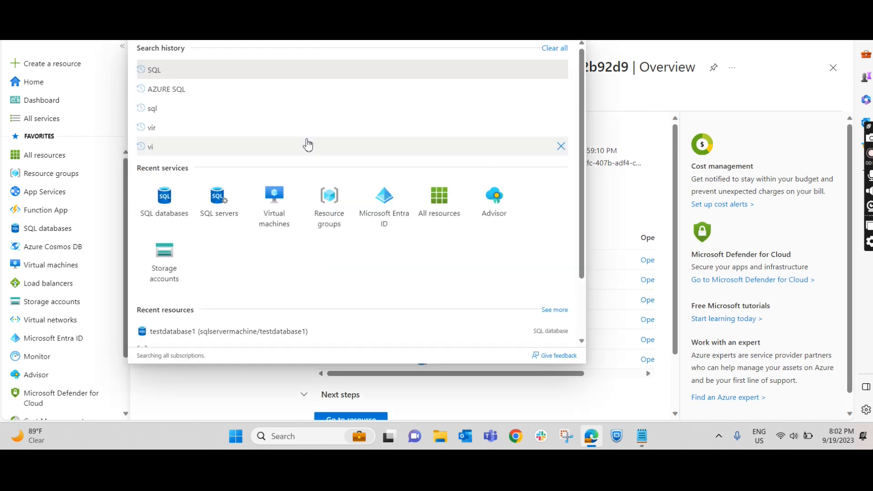
text(sql)
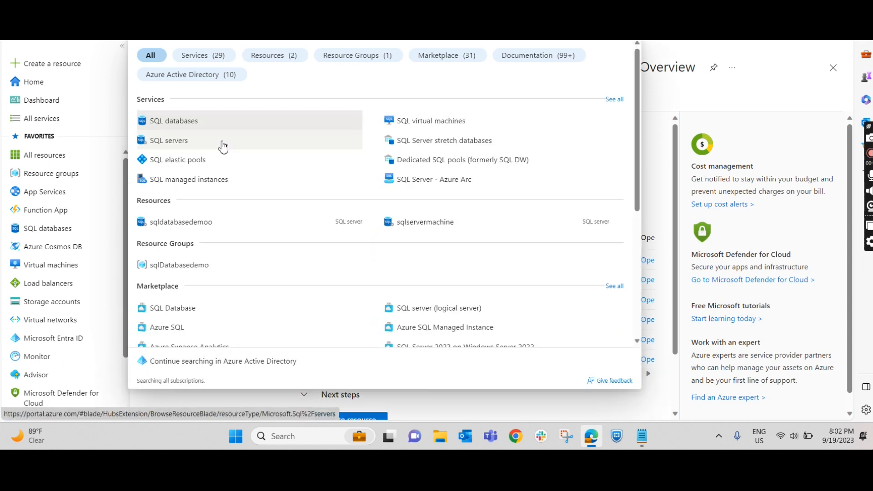
click(184, 146)
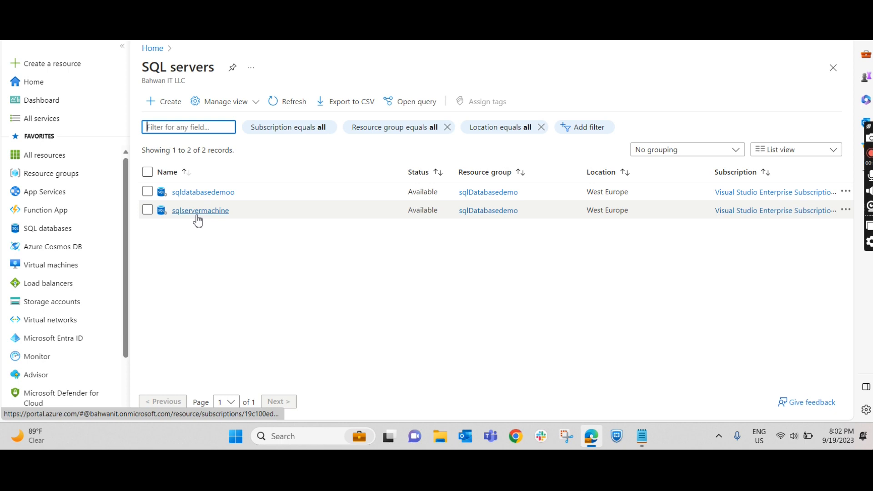
click(217, 211)
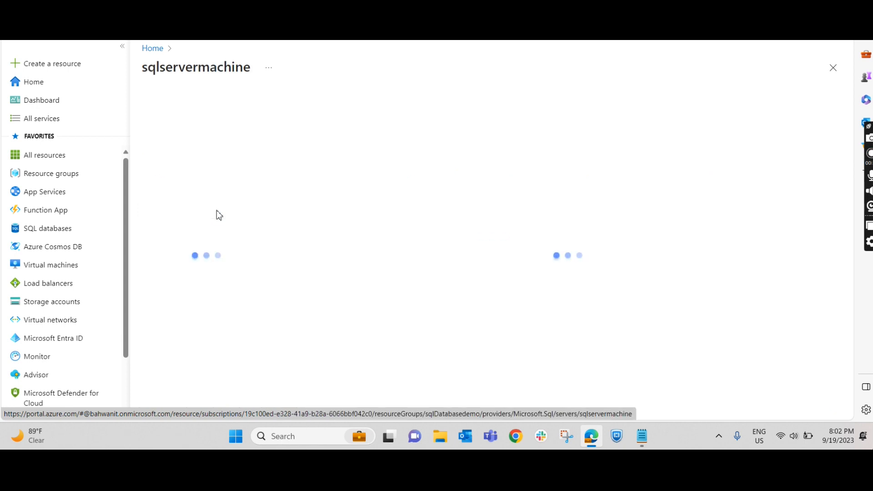
click(202, 274)
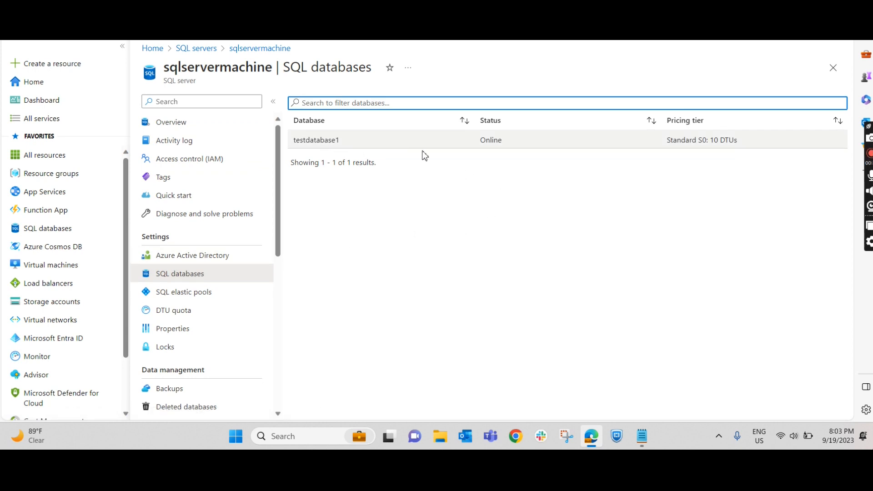
click(351, 145)
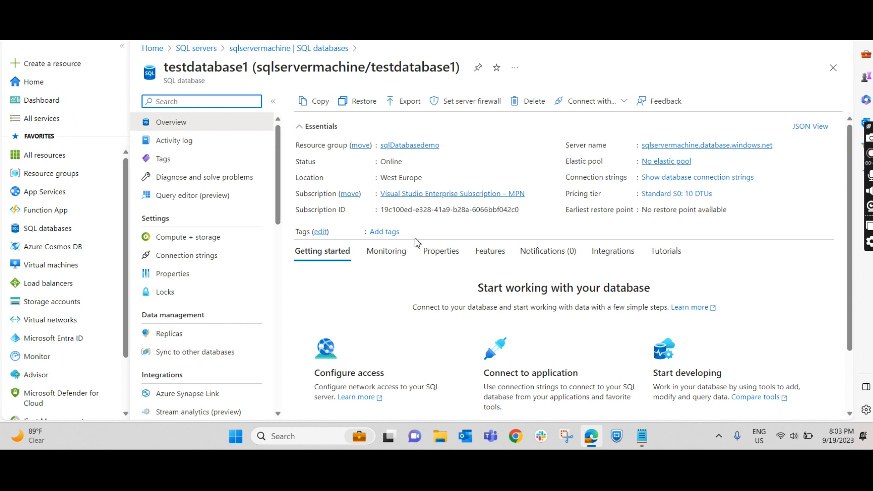
Step: Search Windows for sql and launch SQL Server Management Studio 19
click(289, 436)
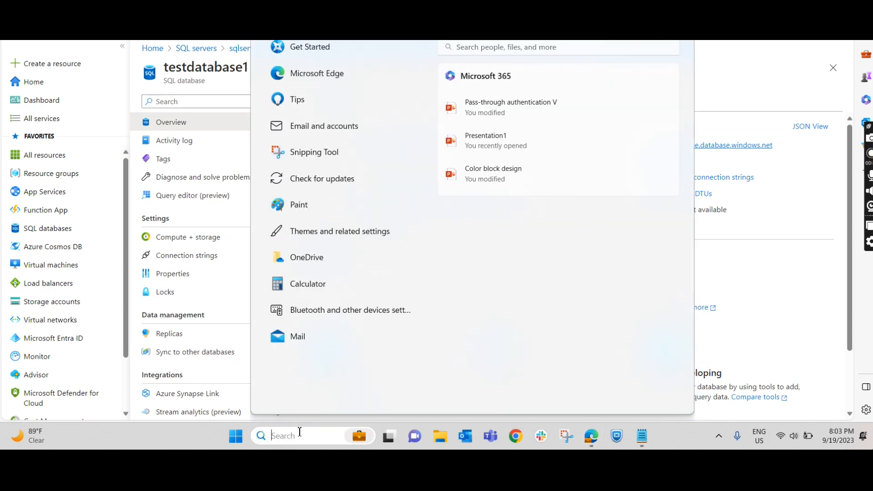
text(s)
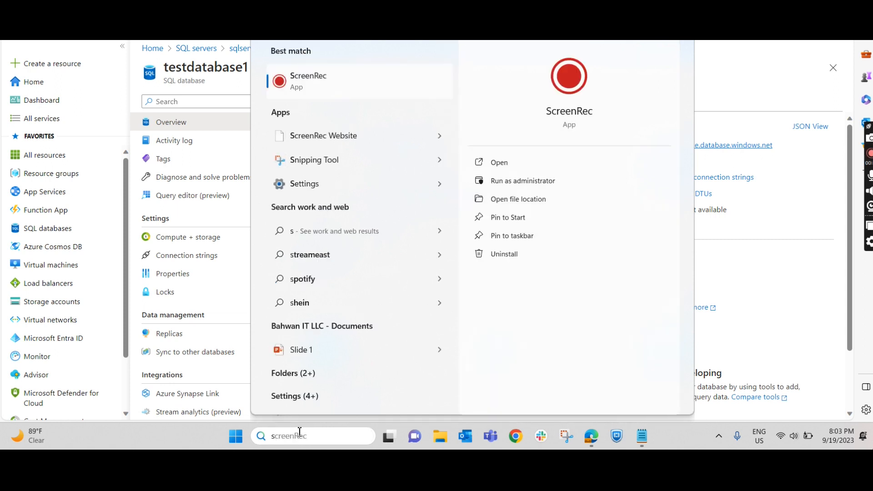
text(ql)
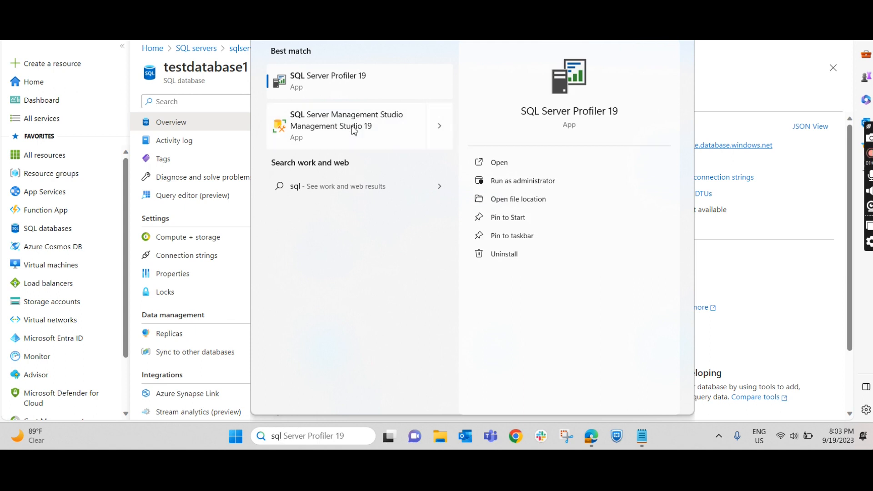
click(439, 128)
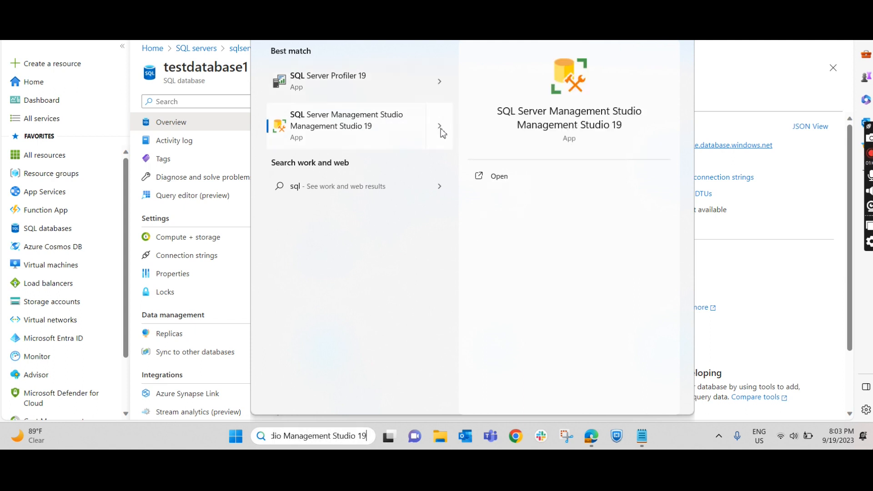
click(524, 196)
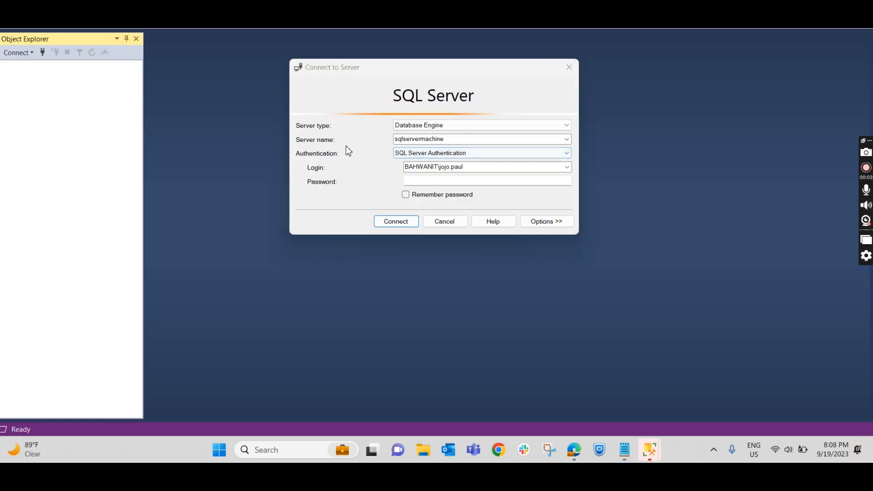
Step: Switch to the Azure portal in Edge, open testdatabase1, and copy its server name, sqlservermachine.database.windows.net
click(473, 139)
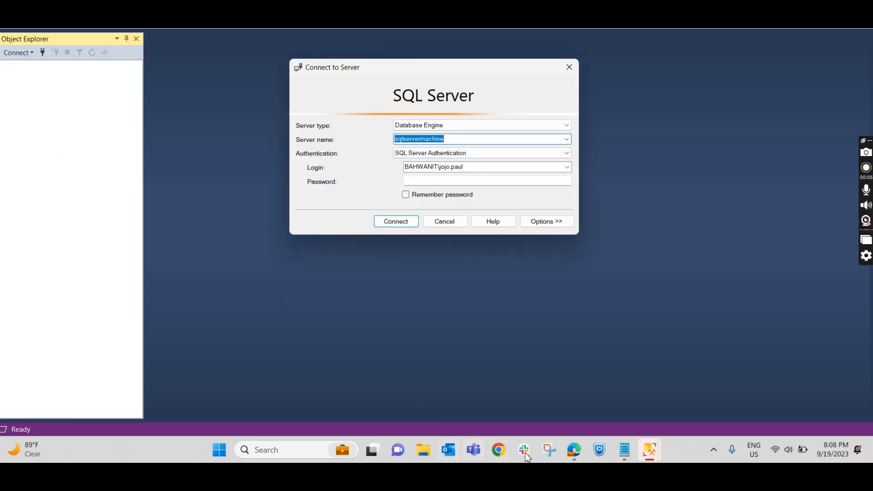
click(574, 451)
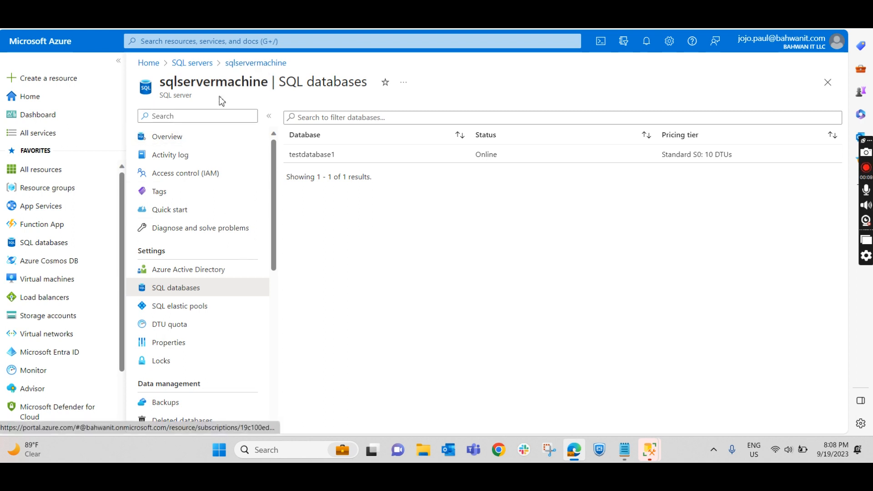
click(318, 155)
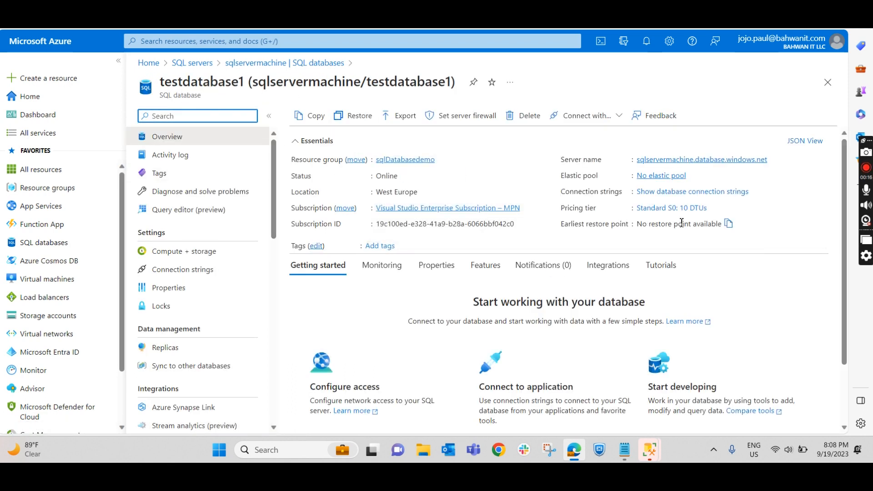
mouse_move(728, 161)
click(775, 164)
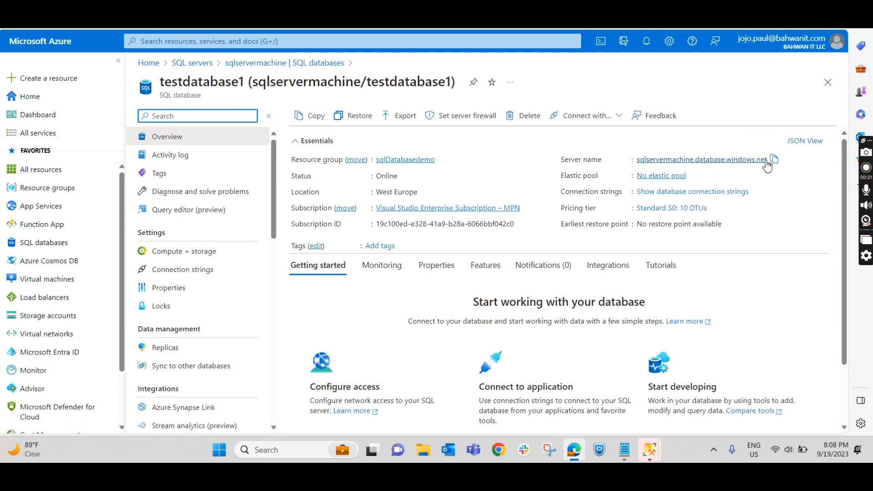
click(774, 162)
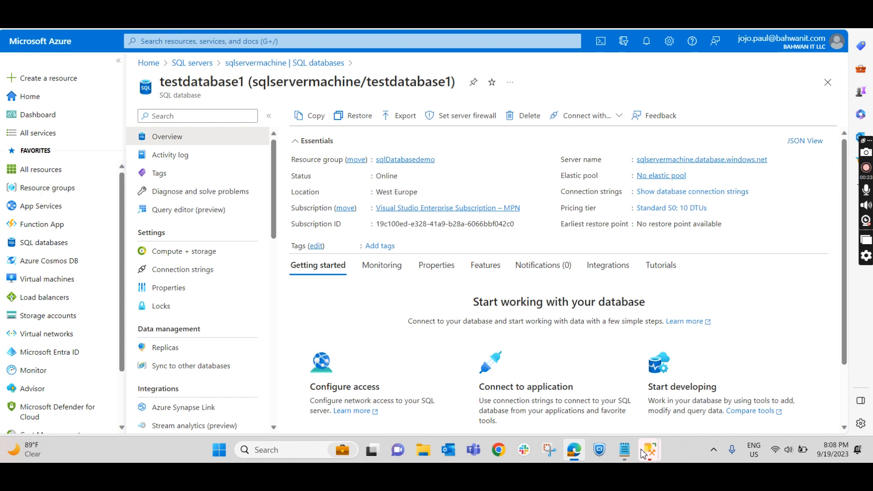
Step: Return to SQL Server Management Studio, paste sqlservermachine.database.windows.net as the server name, and choose SQL Server Authentication
mouse_move(624, 453)
click(673, 399)
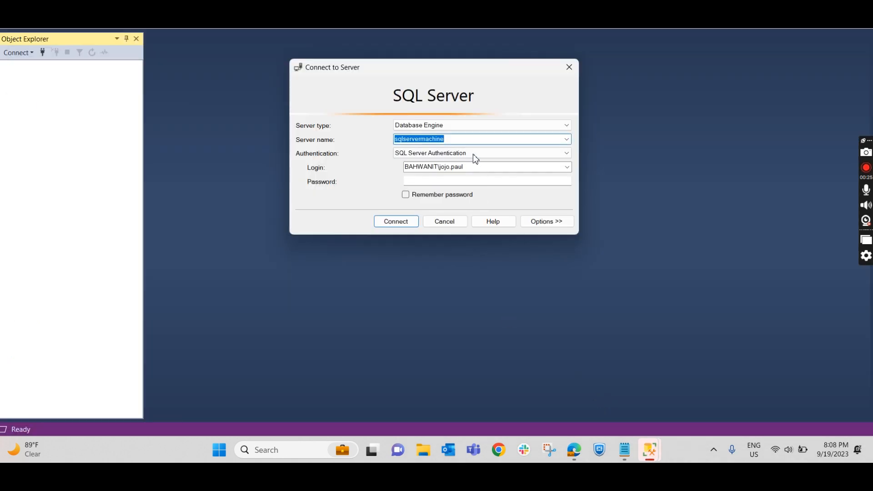
key(ctrl+v)
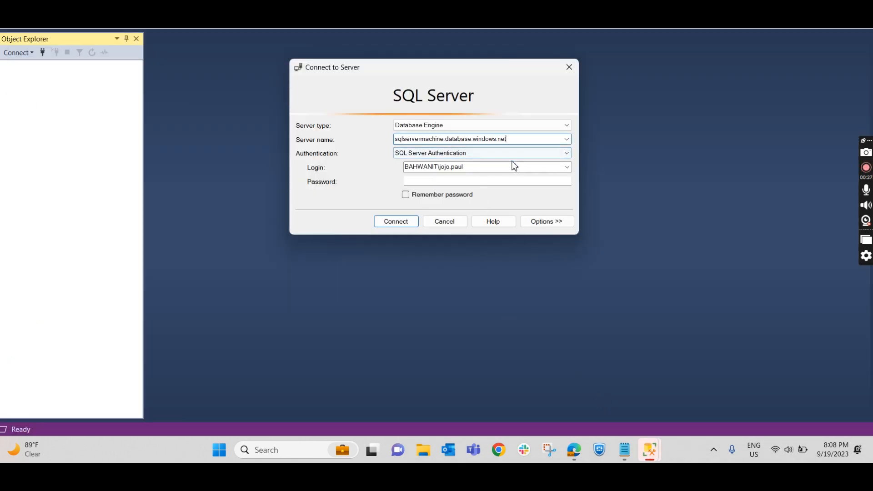
click(469, 154)
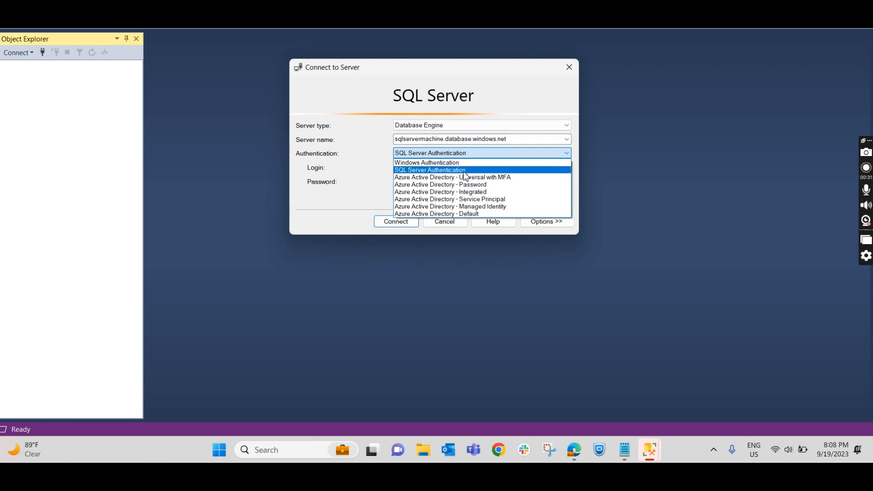
click(464, 171)
click(474, 157)
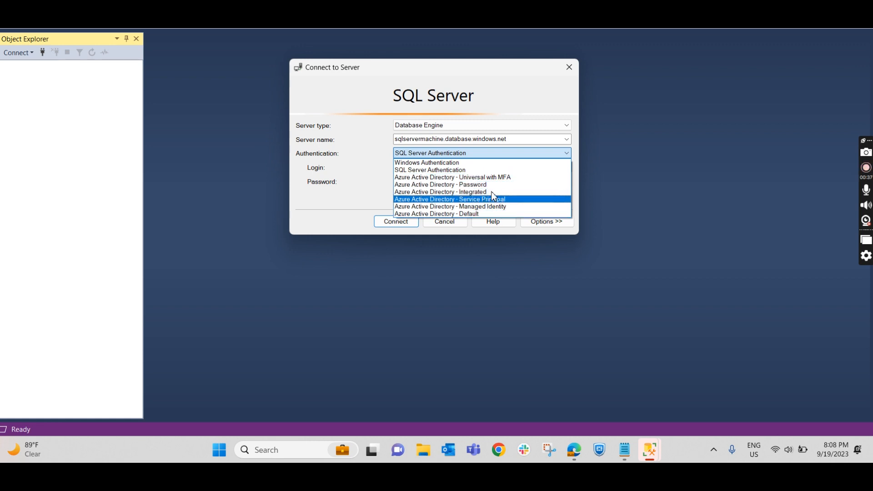
click(463, 173)
Step: Set the login to sqladmin, enter the account password, and connect to the server
click(483, 169)
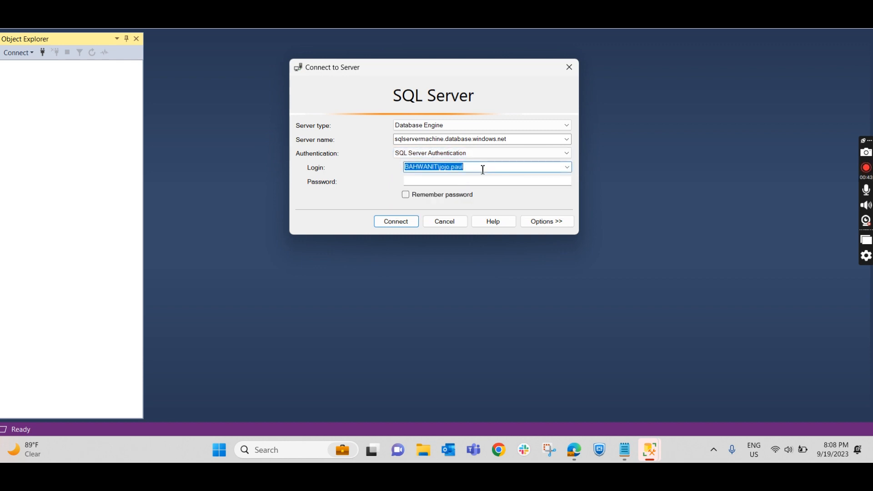
text(sqladmin)
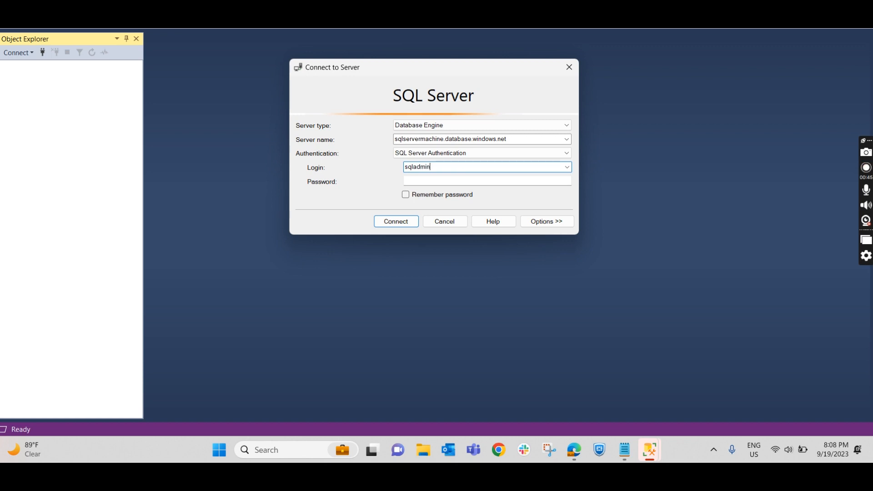
key(Tab)
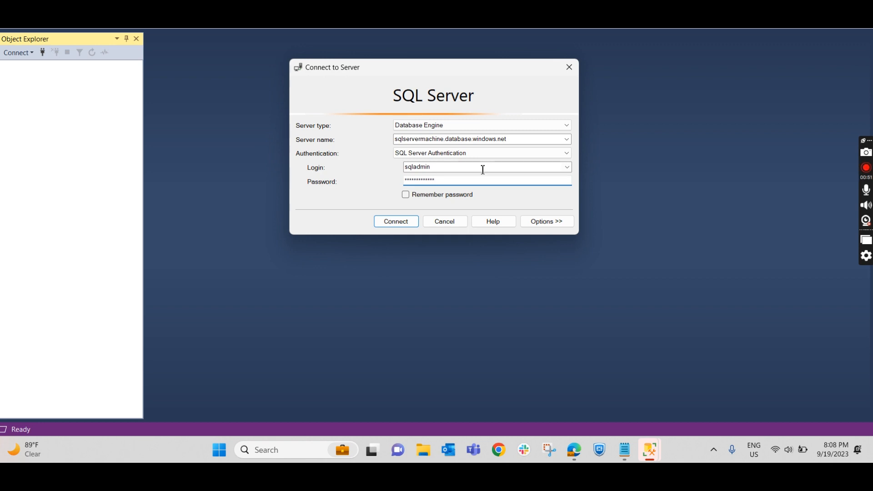
click(406, 223)
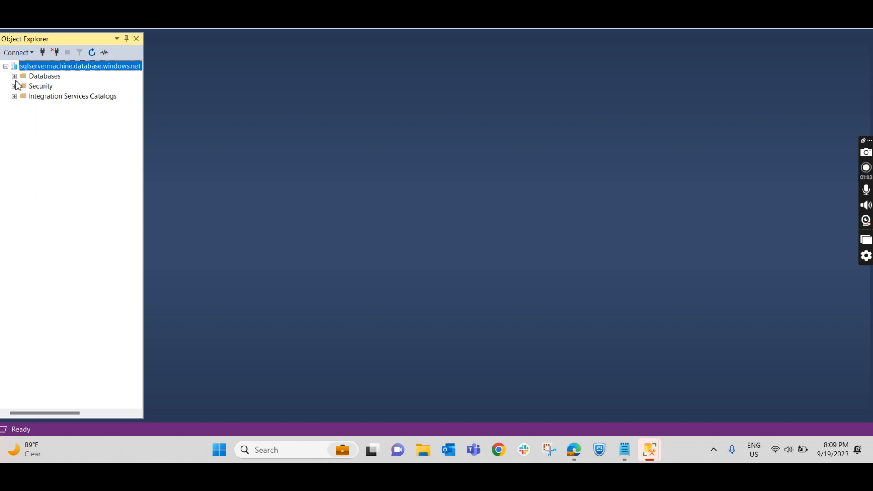
Step: Expand the server's Databases folder, testdatabase1, and its Tables folder to examine the sample tables
click(14, 77)
click(22, 96)
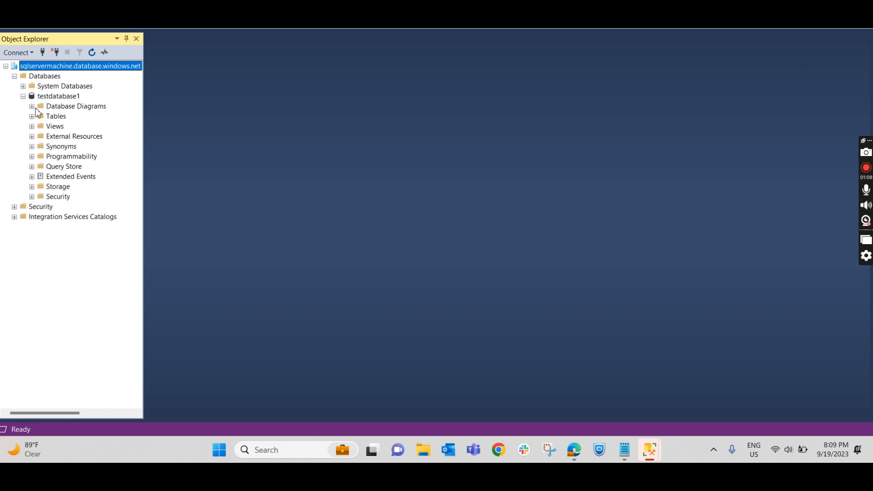
click(32, 117)
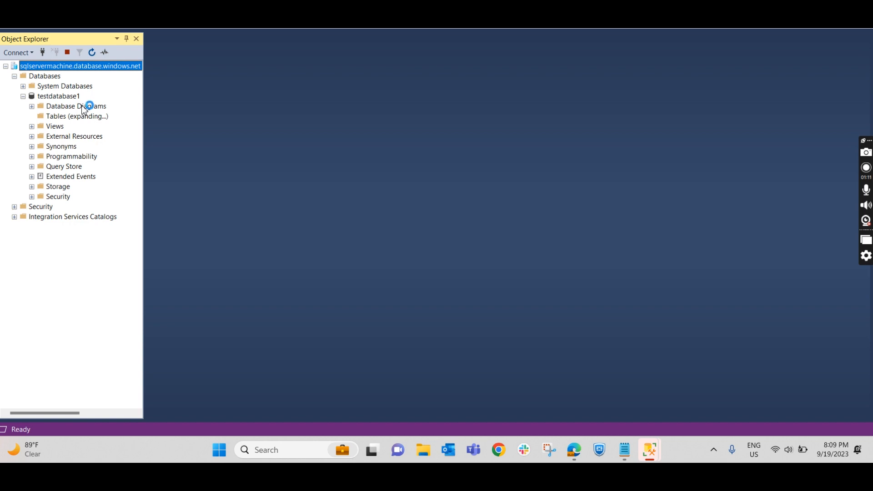